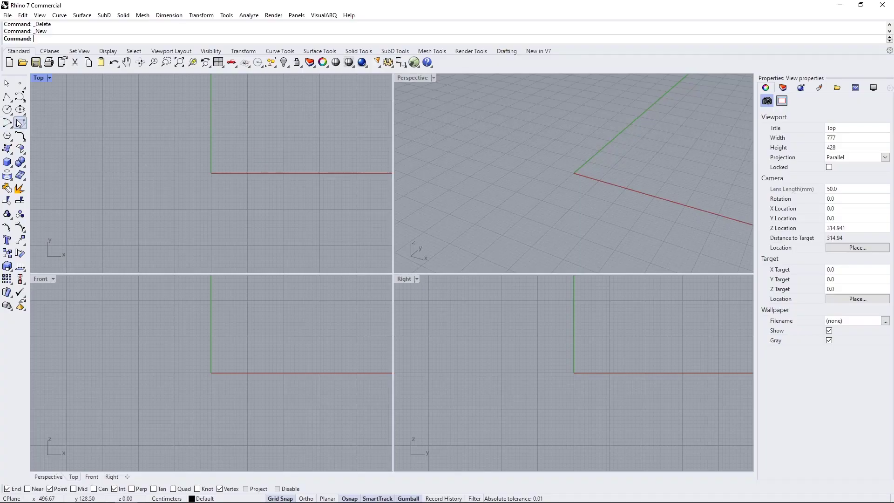
# - Draw a 1000 by 1500 rectangle from the origin and select it
pyautogui.click(20, 122)
pyautogui.click(211, 173)
pyautogui.scroll(-8, 154, 180)
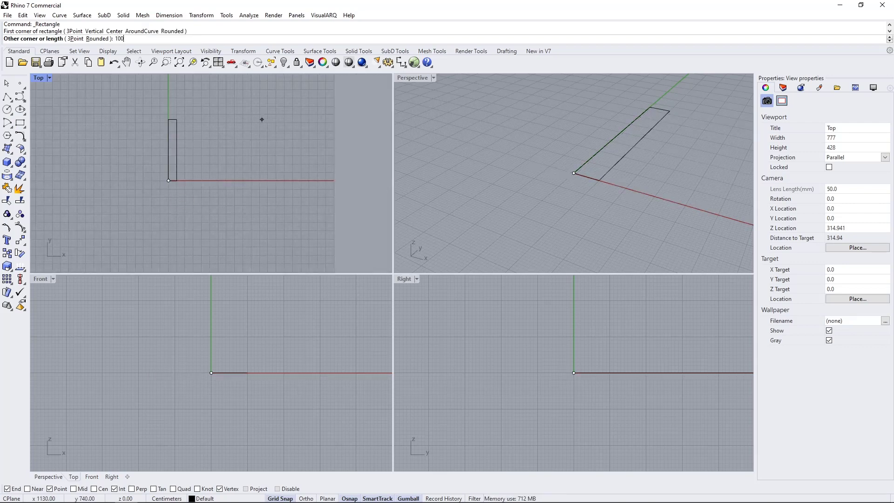
pyautogui.write('1000')
pyautogui.press('Return')
pyautogui.scroll(-5, 258, 114)
pyautogui.write('1500')
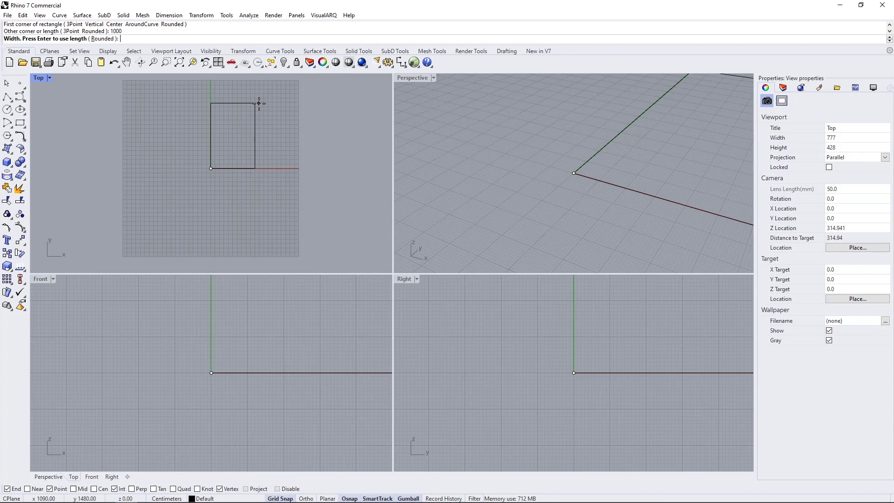
pyautogui.press('Return')
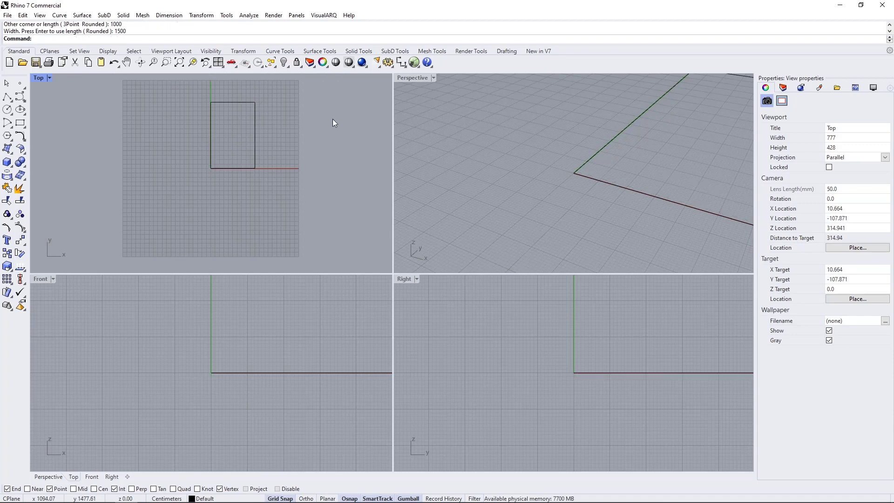
pyautogui.scroll(-10, 474, 158)
pyautogui.hotkey('ctrl', 'a')
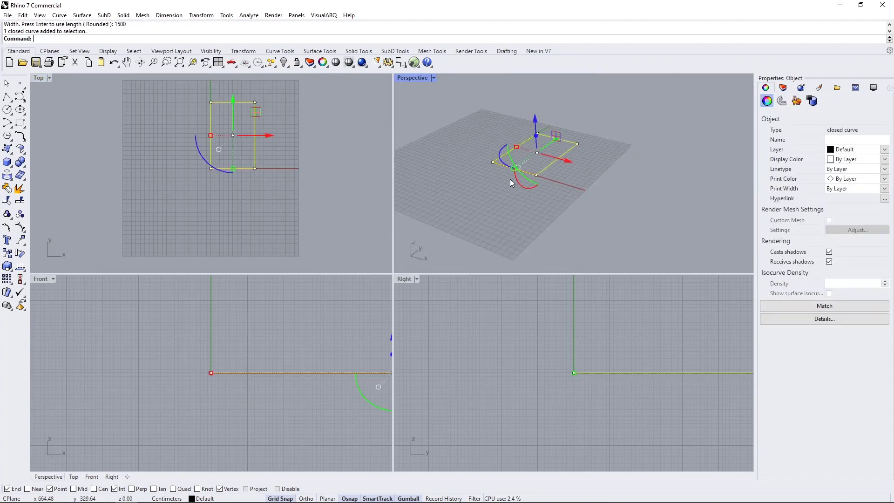
# - Copy the rectangle vertically 4000 units straight up
pyautogui.write('copy')
pyautogui.press('Return')
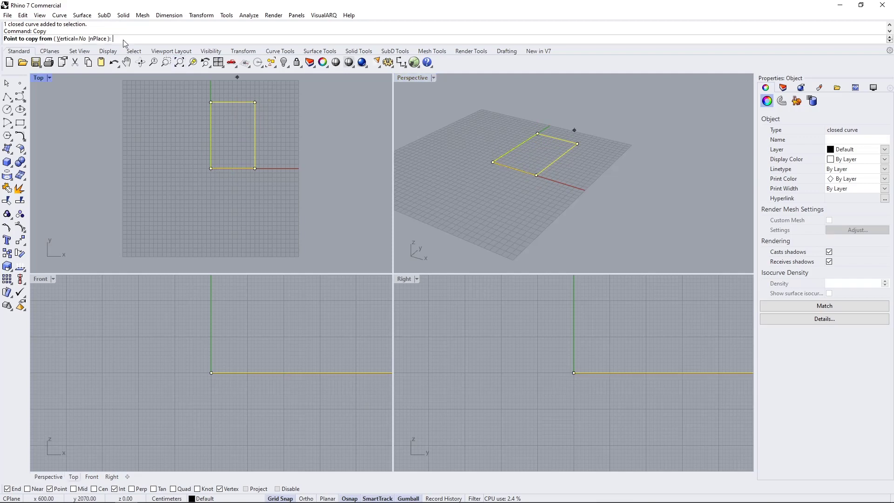
pyautogui.click(72, 39)
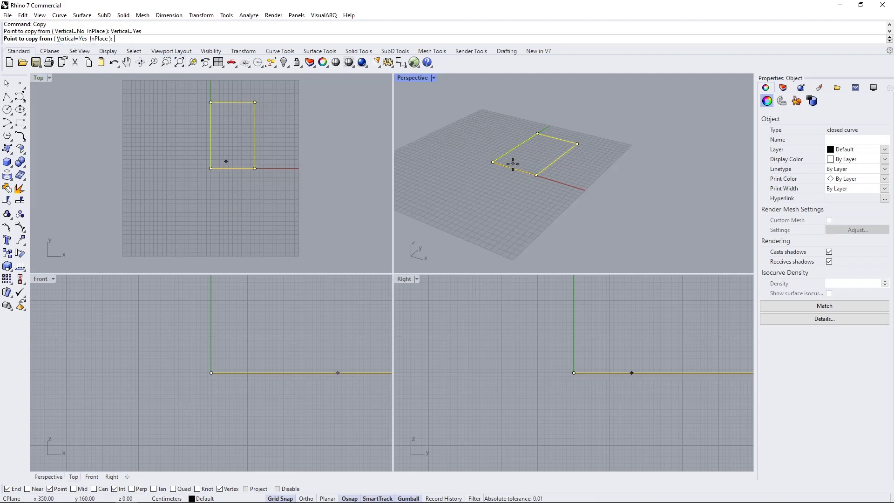
pyautogui.click(492, 162)
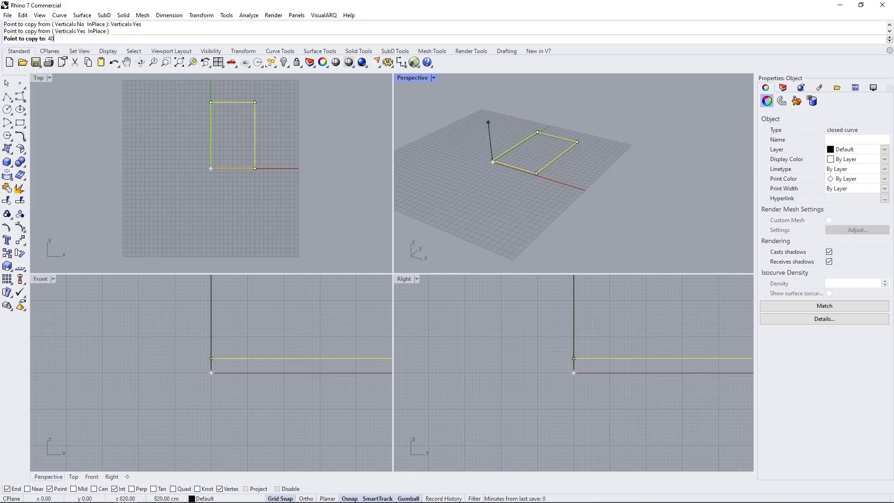
pyautogui.write('4000')
pyautogui.press('Return')
pyautogui.press('Return')
pyautogui.scroll(-5, 488, 122)
pyautogui.press('Escape')
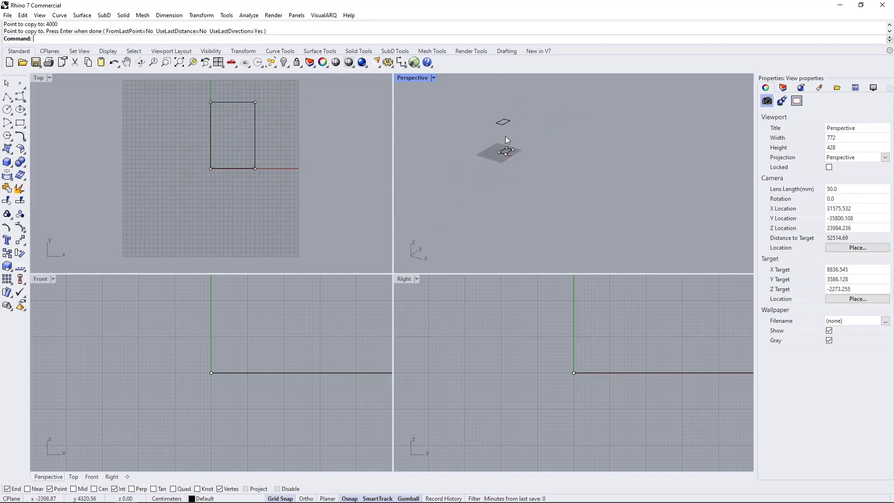
pyautogui.scroll(3, 505, 136)
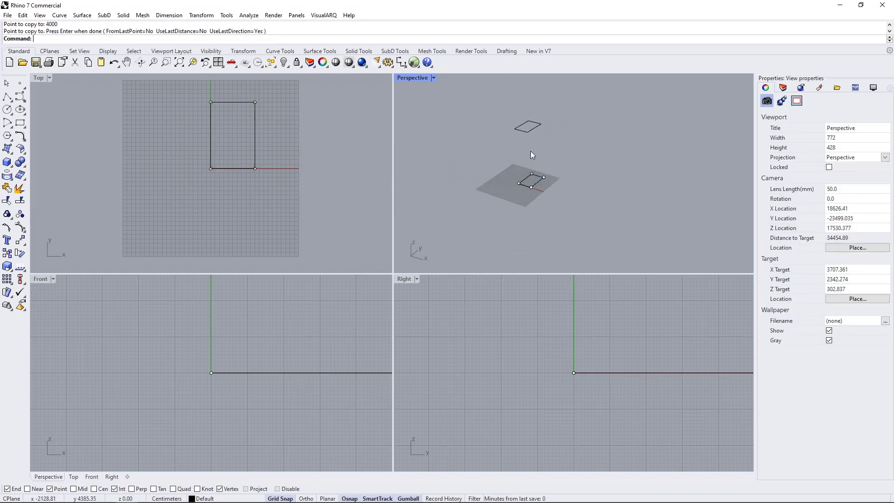
# - Rotate the upper copy 45 degrees and select both rectangles
pyautogui.click(517, 125)
pyautogui.scroll(3, 512, 114)
pyautogui.click(510, 110)
pyautogui.write('45')
pyautogui.press('Return')
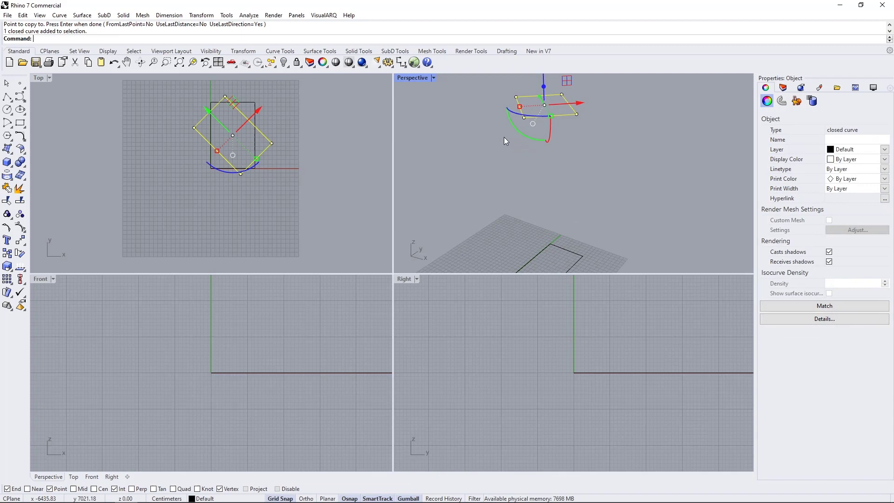
pyautogui.scroll(-3, 504, 137)
pyautogui.press('Escape')
pyautogui.moveTo(484, 162)
pyautogui.mouseDown(button='right')
pyautogui.moveTo(494, 168)
pyautogui.moveTo(503, 154)
pyautogui.moveTo(484, 145)
pyautogui.mouseUp(button='right')
pyautogui.moveTo(541, 102); pyautogui.dragTo(504, 197)
# - Generate 12 in-between outlines between the two rectangles with TweenCurves
pyautogui.write('TweenCurves')
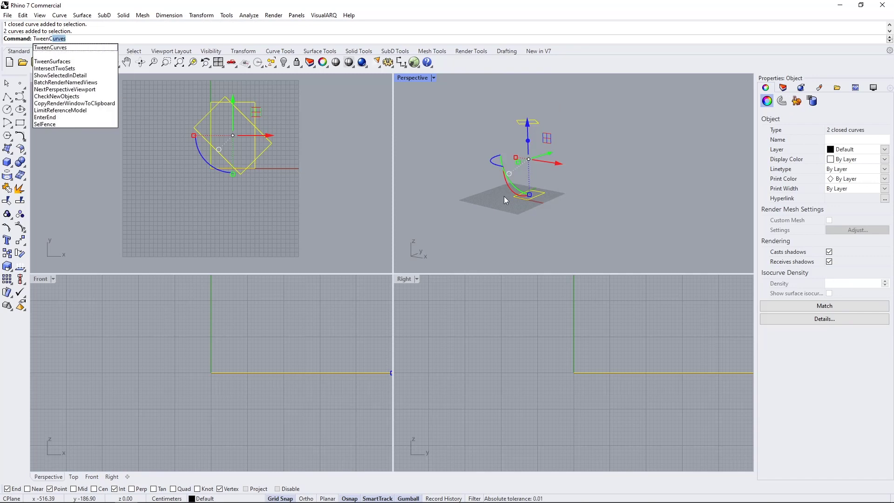
pyautogui.press('Return')
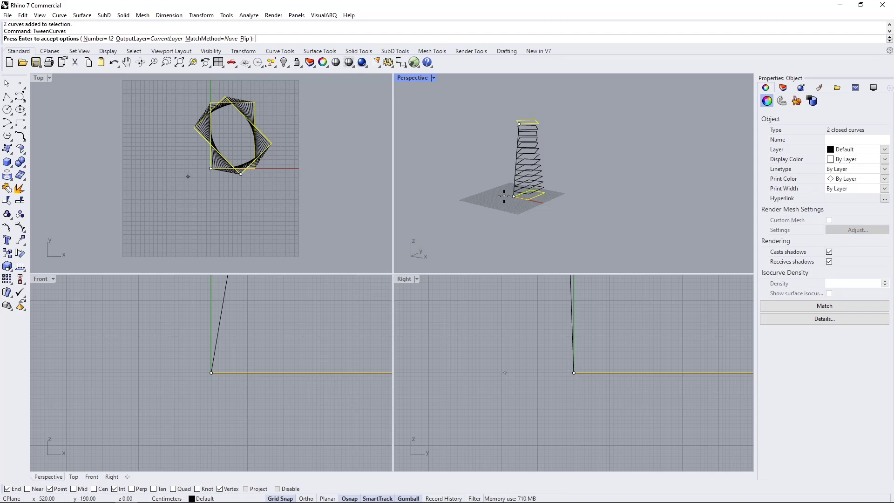
pyautogui.press('Return')
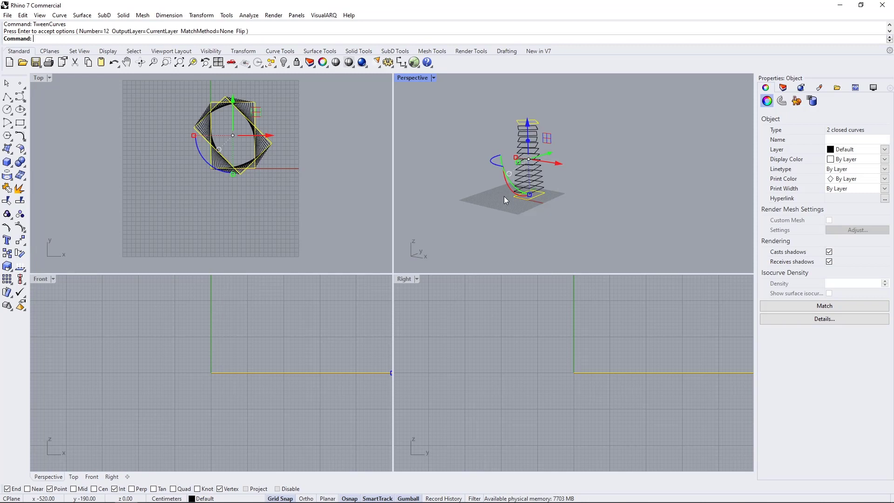
pyautogui.press('Escape')
# - Create planar surfaces from all 14 floor outlines
pyautogui.moveTo(565, 170); pyautogui.dragTo(576, 186, button='right')
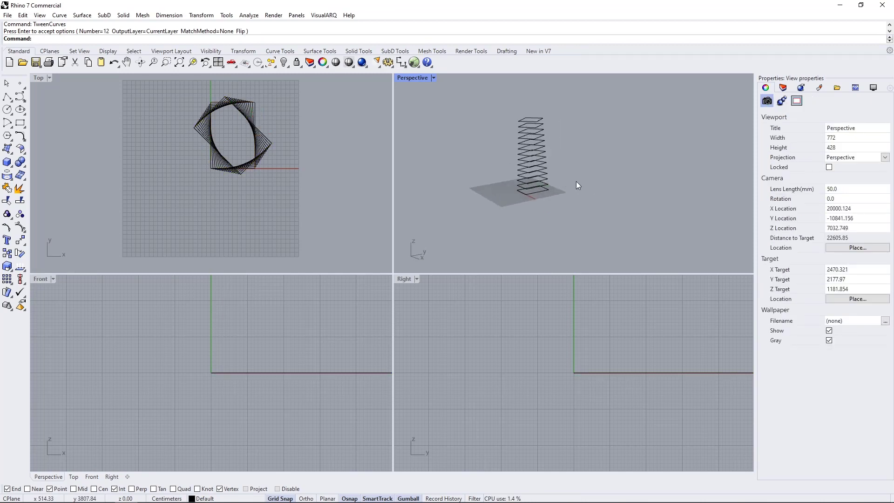
pyautogui.scroll(5, 487, 155)
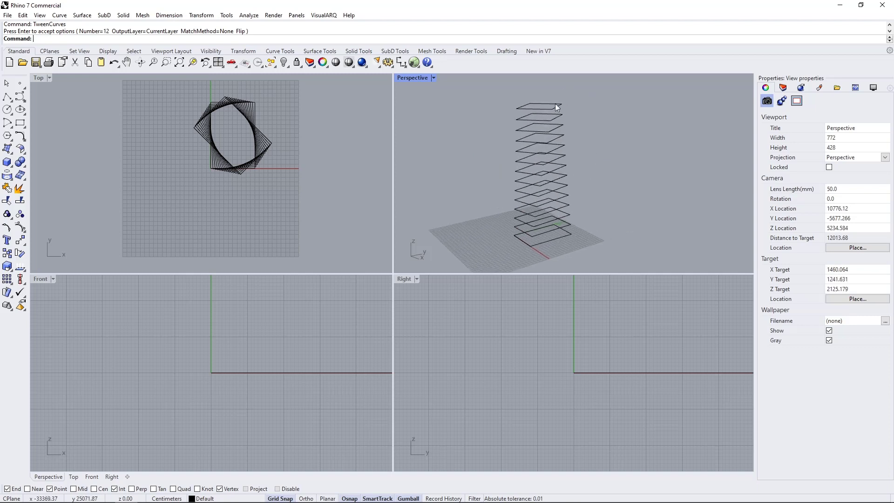
pyautogui.moveTo(584, 84); pyautogui.dragTo(492, 264)
pyautogui.write('Planar')
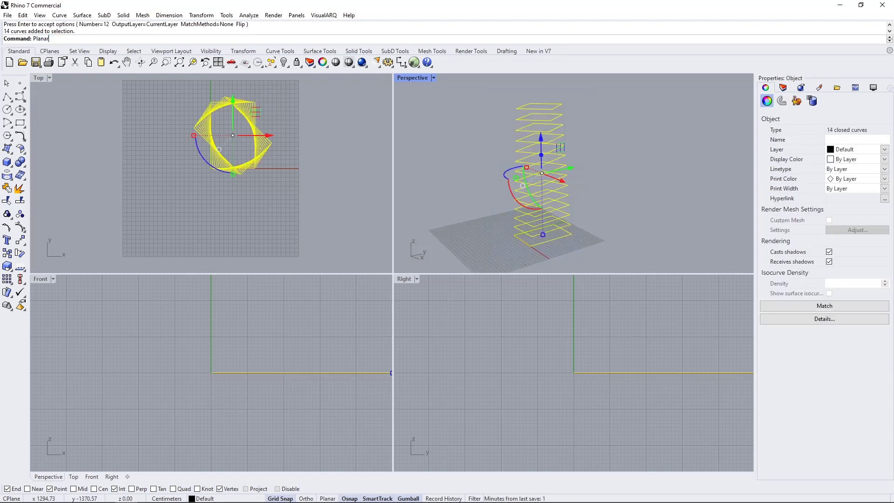
pyautogui.press('Return')
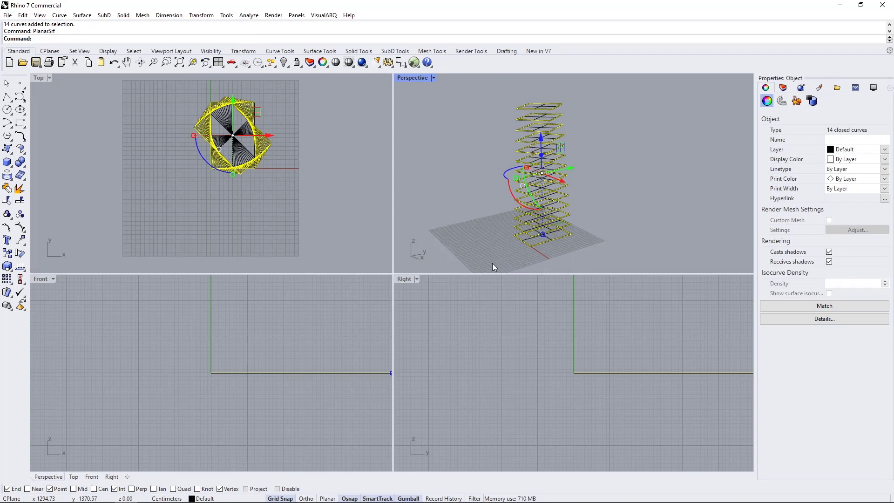
# - Delete the outline curves and set the Perspective view to Shaded
pyautogui.press('Delete')
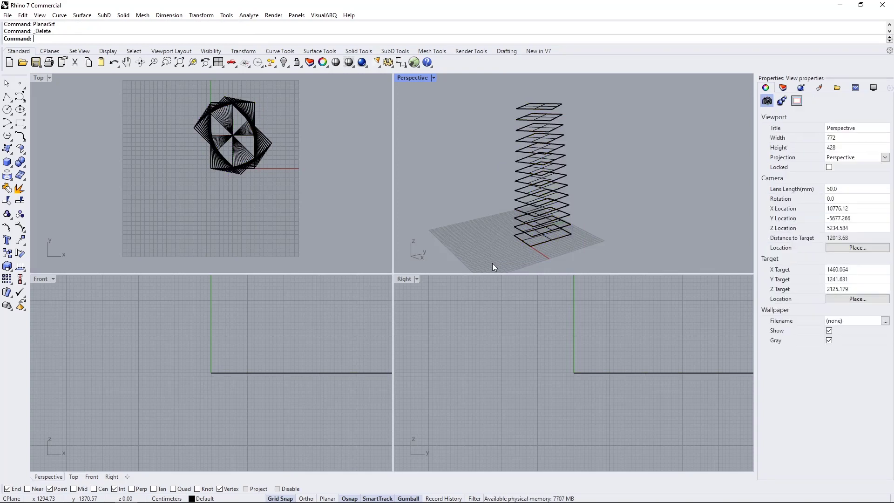
pyautogui.click(434, 78)
pyautogui.click(419, 123)
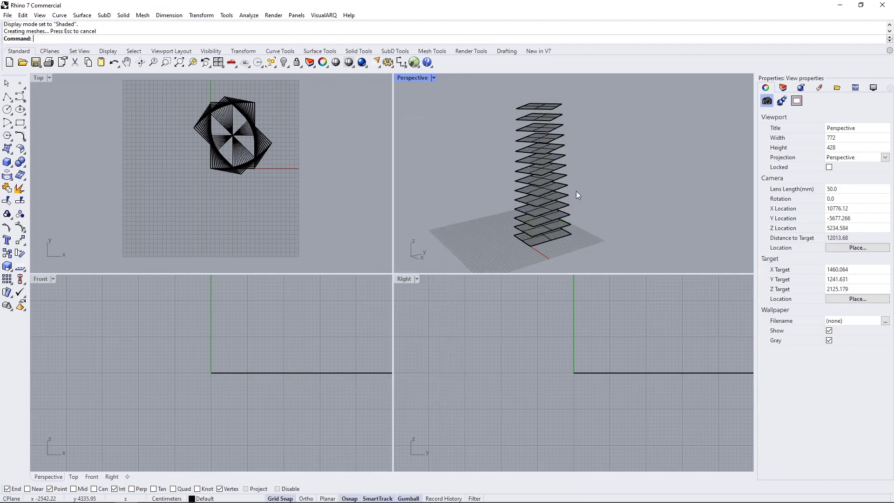
pyautogui.moveTo(576, 191); pyautogui.dragTo(566, 192, button='right')
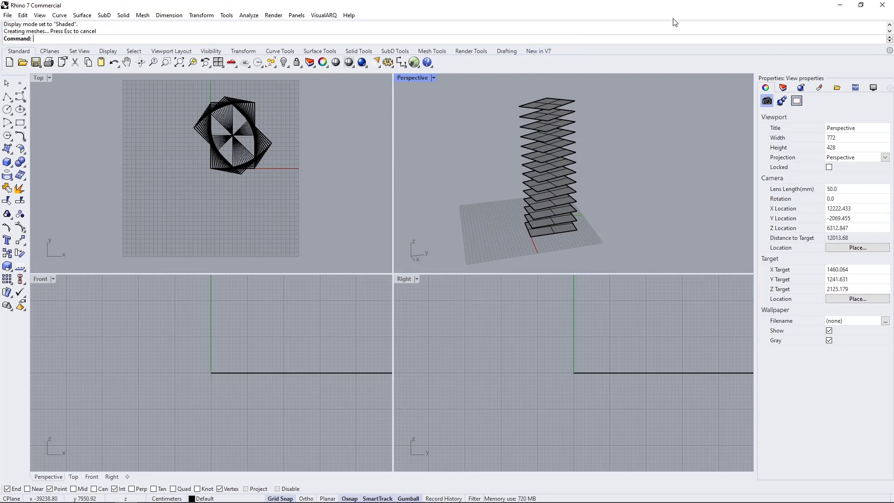
# - Enable the Speckle 2 toolbar tab from the toolbar options
pyautogui.click(889, 50)
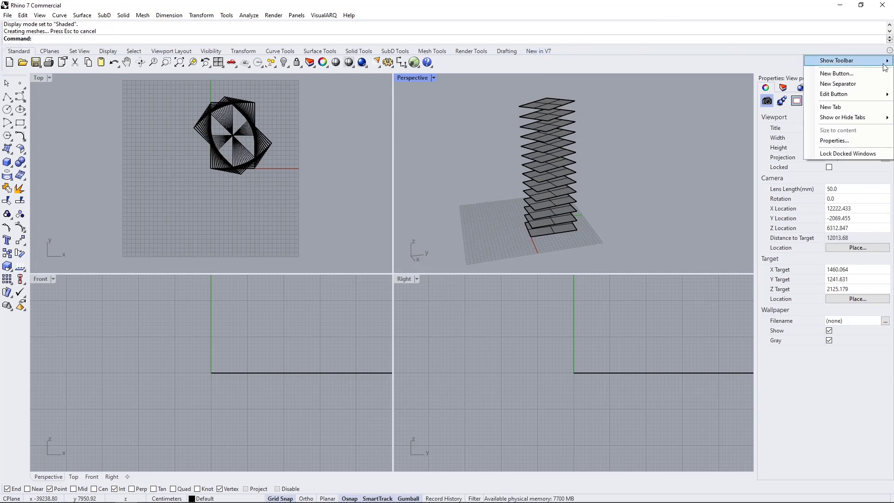
pyautogui.moveTo(858, 119)
pyautogui.moveTo(798, 140); pyautogui.dragTo(795, 290)
pyautogui.click(698, 272)
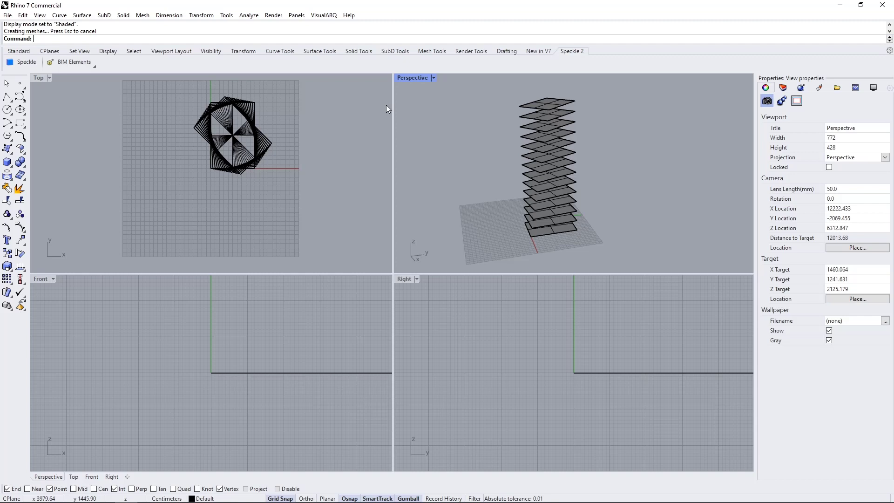
pyautogui.click(647, 178)
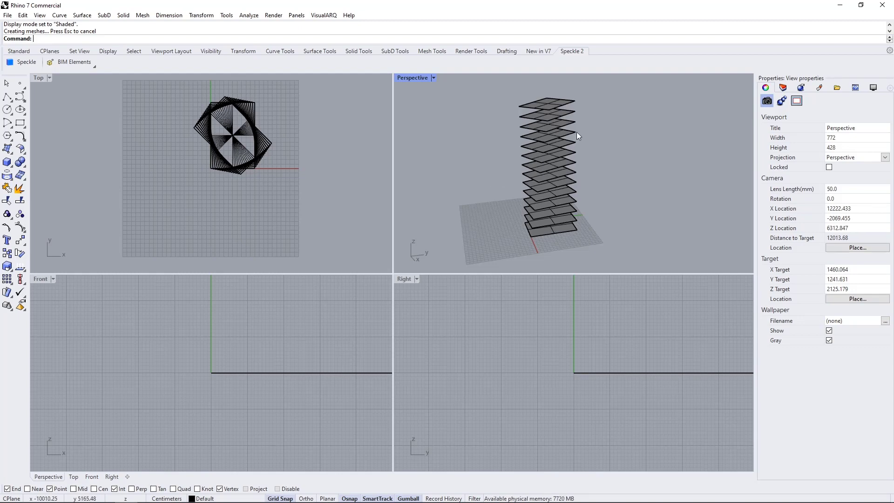
# - Convert all 14 surfaces into Speckle floors with CreateFloor
pyautogui.moveTo(600, 90); pyautogui.dragTo(498, 244)
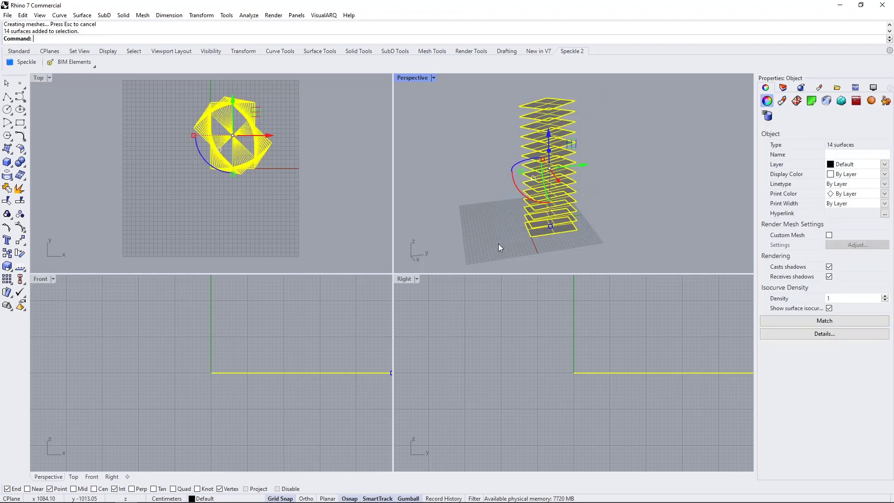
pyautogui.click(67, 64)
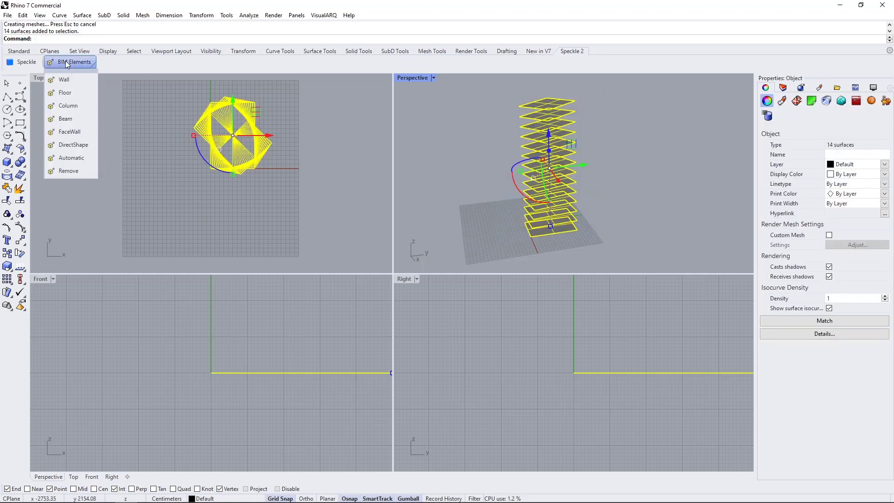
pyautogui.click(65, 94)
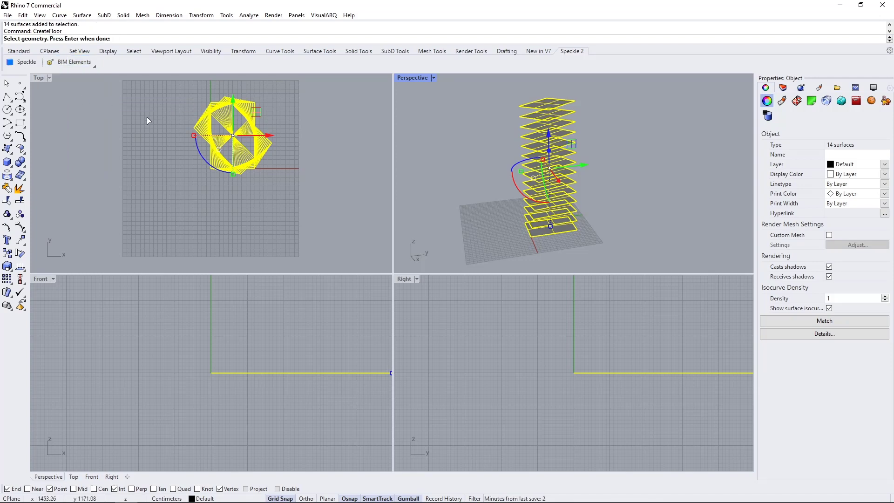
pyautogui.press('Return')
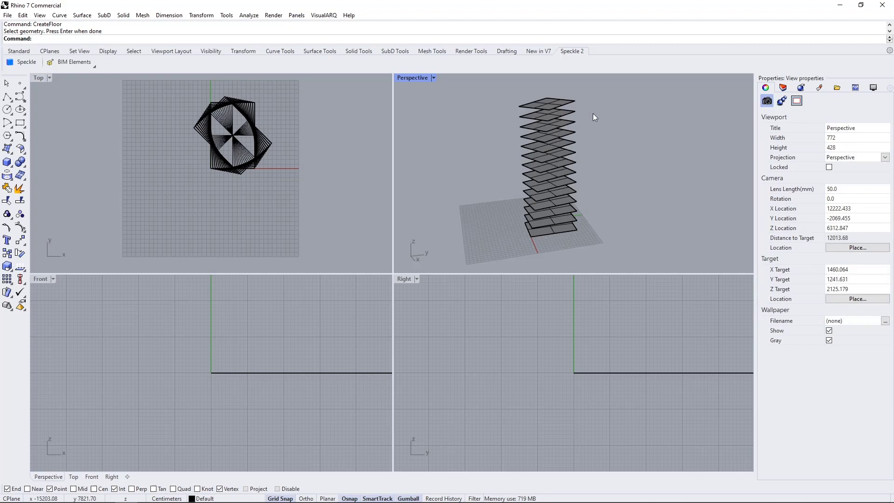
# - Verify the top surface's SpeckleSchema user text reads Floor, then deselect it
pyautogui.click(553, 103)
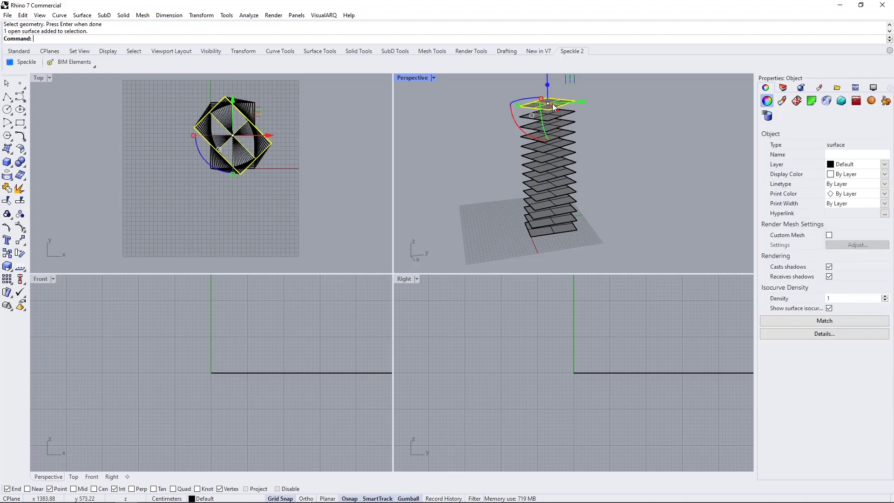
pyautogui.click(767, 116)
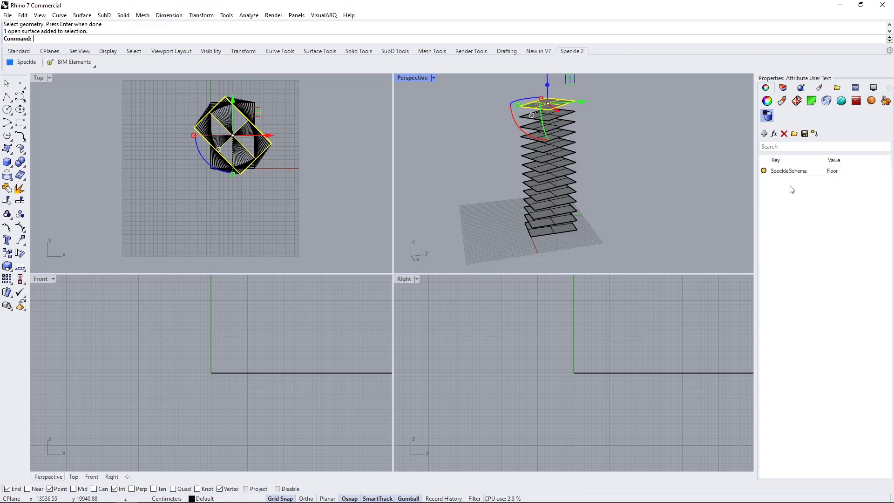
pyautogui.click(693, 187)
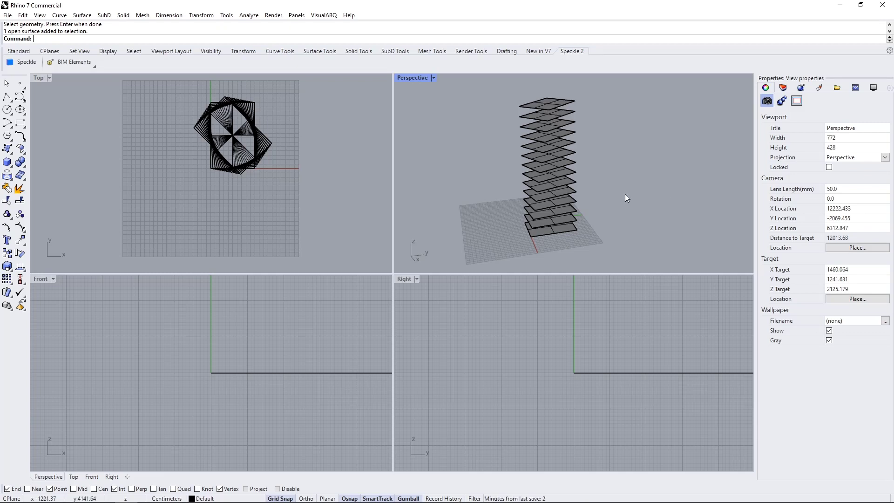
# - Create the RhinoSurfaces2RevitFloors stream, send the tower to main, and view the commit online
pyautogui.click(25, 62)
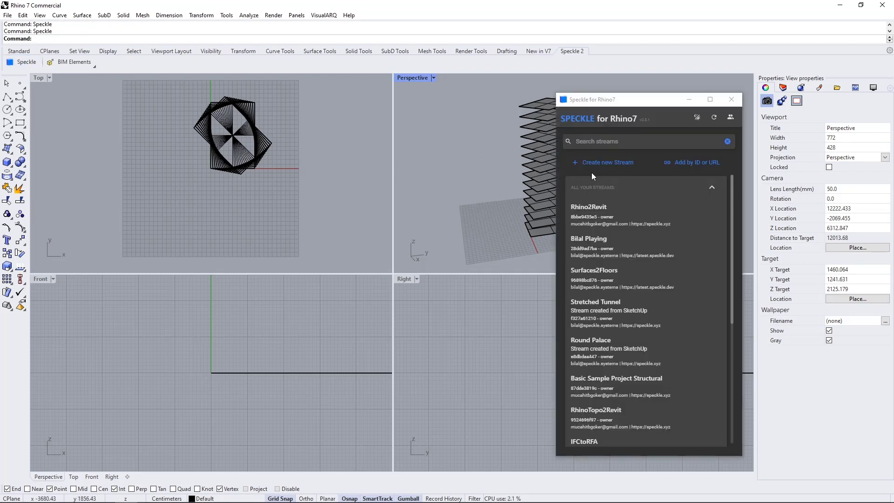
pyautogui.click(618, 165)
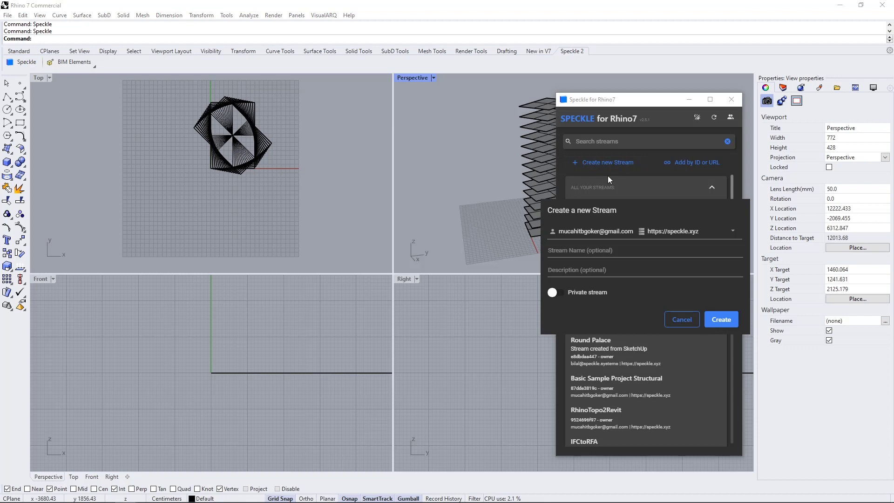
pyautogui.click(588, 252)
pyautogui.write('Rhin')
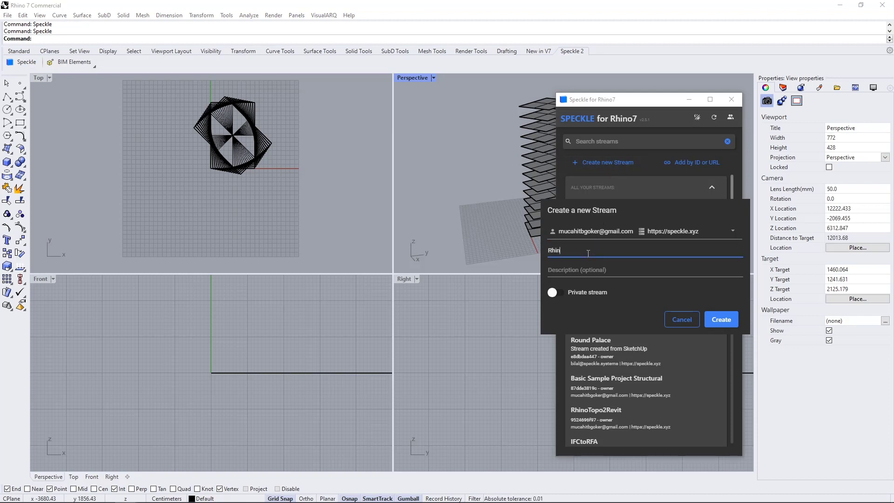
pyautogui.write('oSurfaces2R')
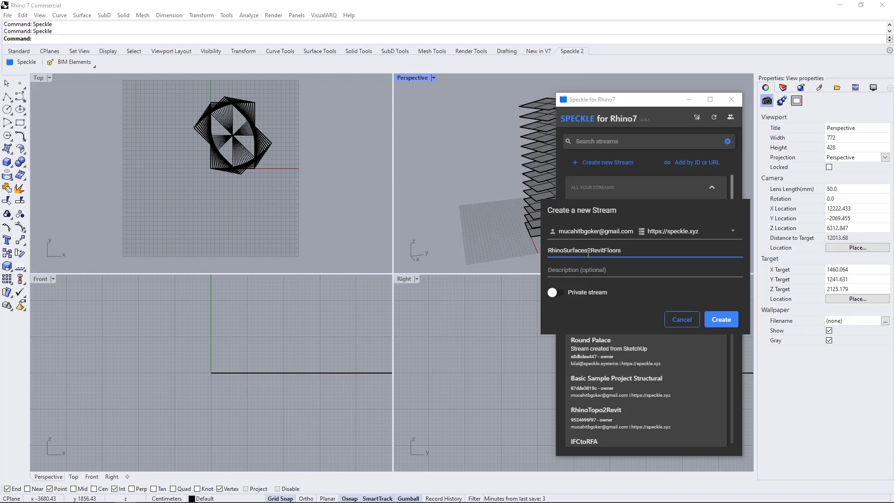
pyautogui.write('evitFloors')
pyautogui.click(720, 321)
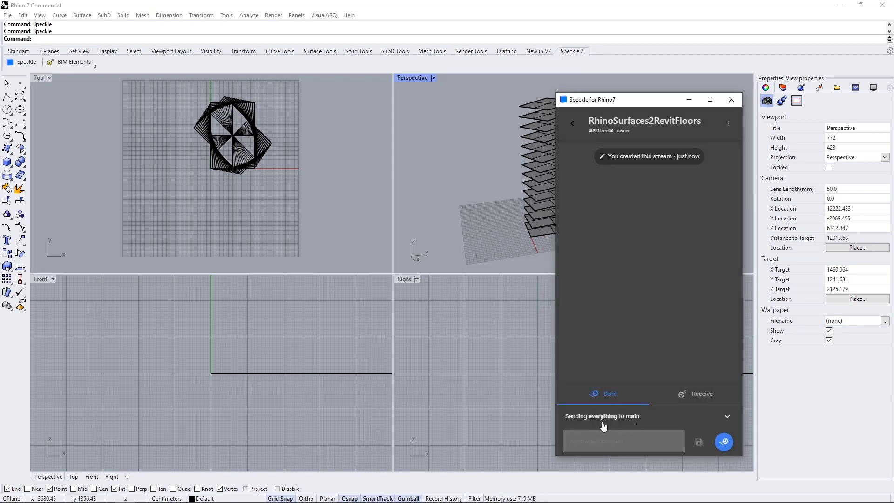
pyautogui.click(724, 442)
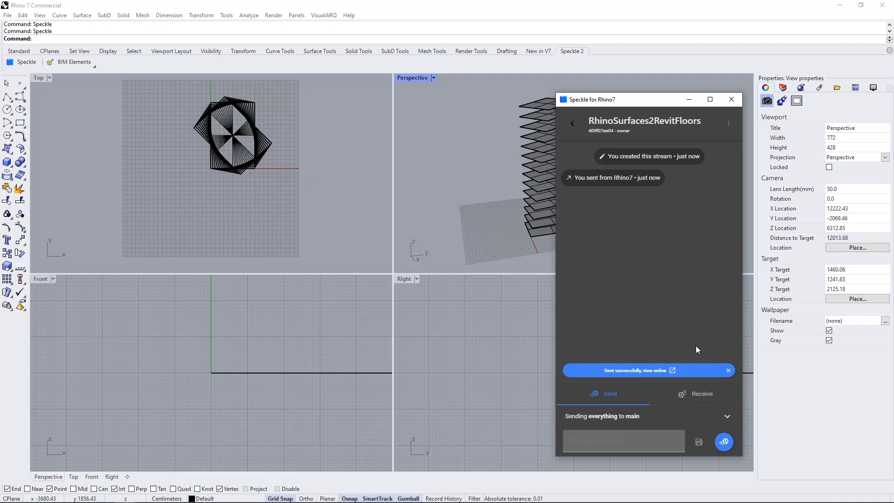
pyautogui.click(671, 369)
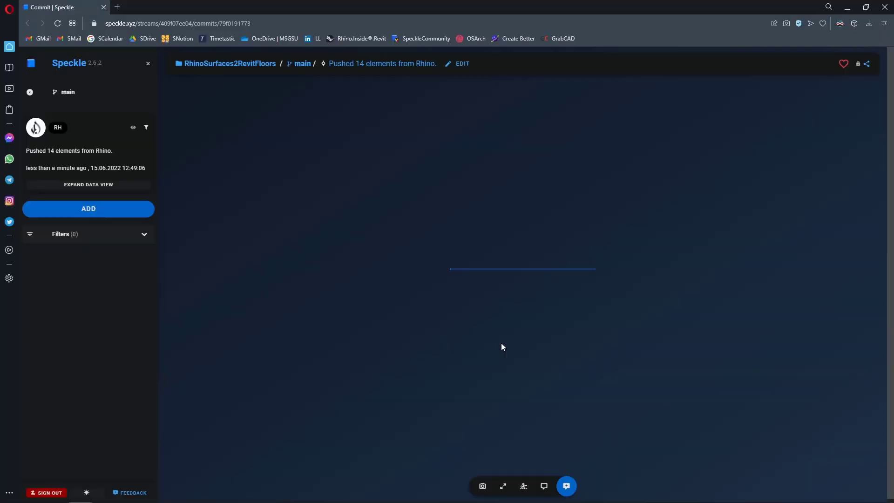
# - Orbit the 14 floor planes in the web viewer, inspect the top plane, then switch to Revit
pyautogui.moveTo(501, 345); pyautogui.dragTo(535, 309)
pyautogui.moveTo(501, 135); pyautogui.dragTo(484, 126)
pyautogui.click(484, 125)
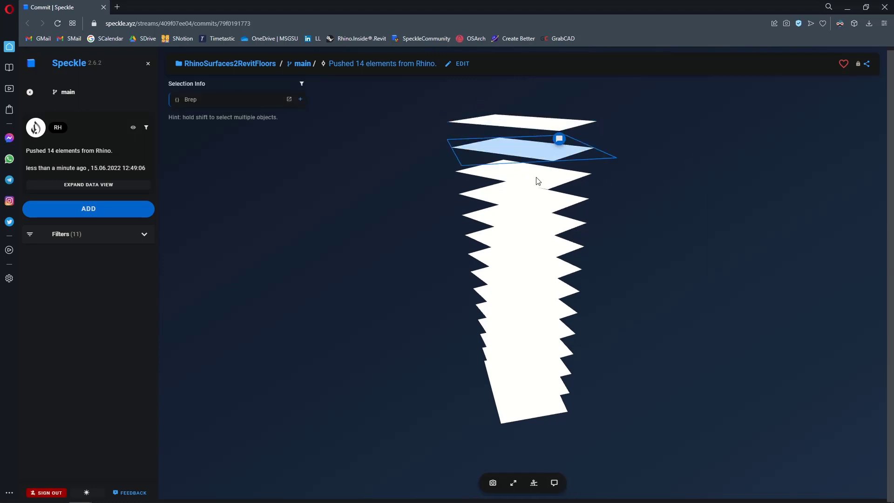
pyautogui.click(413, 190)
pyautogui.hotkey('alt', 'Tab')
pyautogui.click(448, 237)
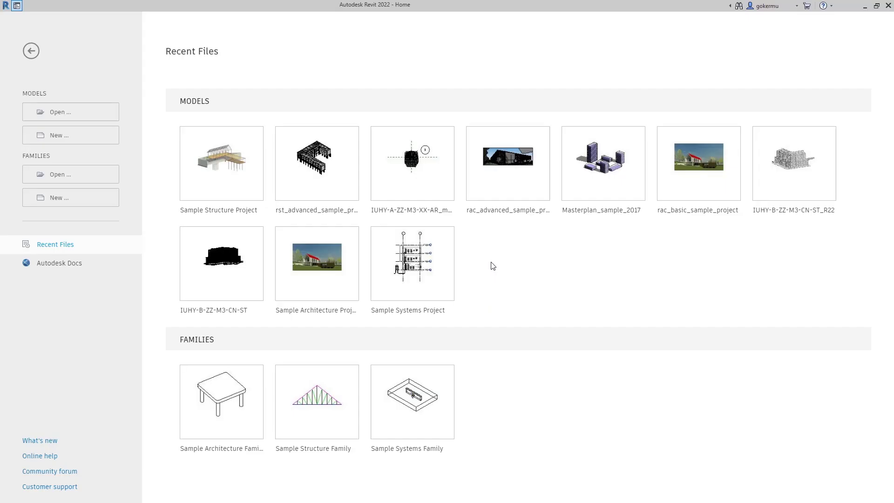
# - Create a new Revit project and open the Speckle Revit Connector panel
pyautogui.click(77, 138)
pyautogui.click(423, 288)
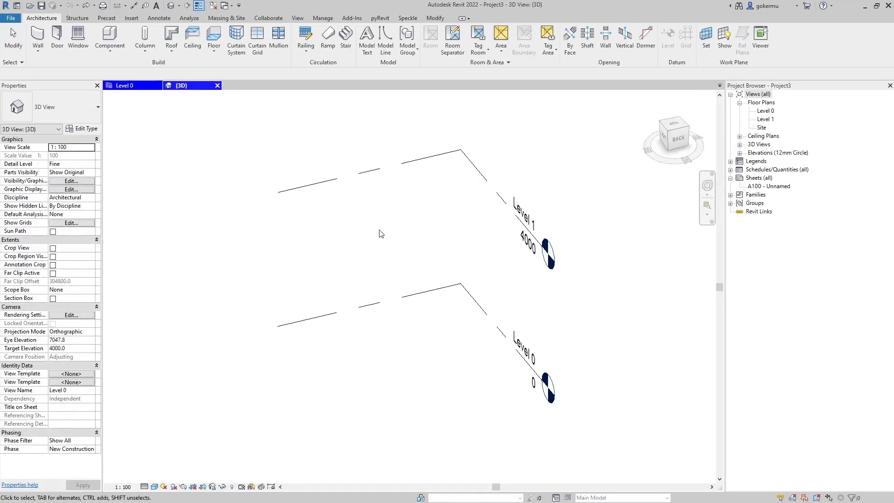
pyautogui.scroll(-4, 324, 233)
pyautogui.moveTo(419, 247); pyautogui.dragTo(455, 167, button='middle')
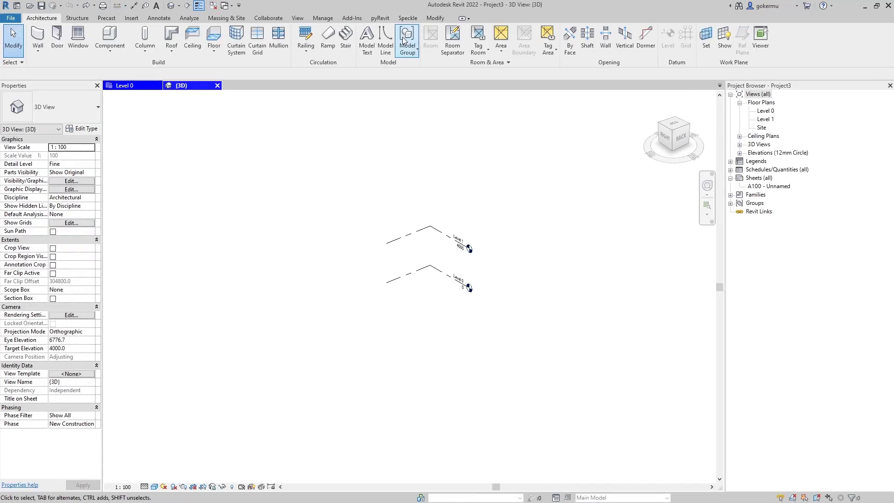
pyautogui.click(406, 19)
pyautogui.click(22, 36)
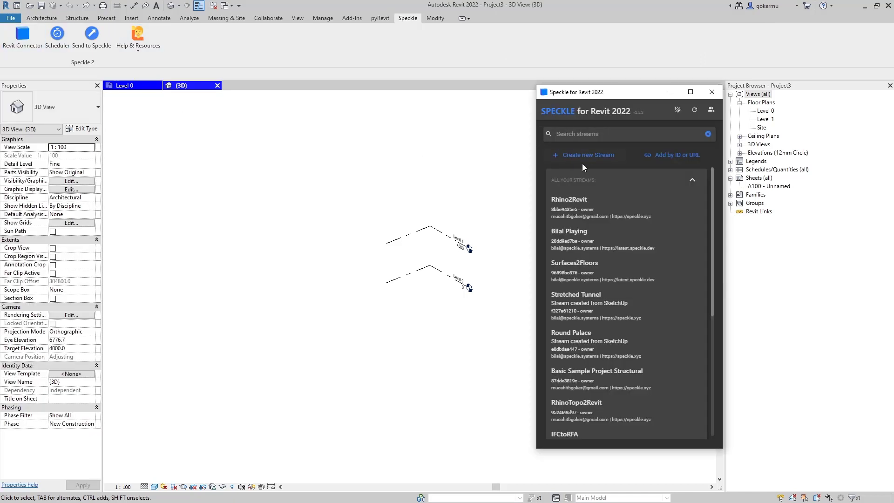
# - Refresh the streams, open RhinoSurfaces2RevitFloors, and receive its latest main commit
pyautogui.click(694, 109)
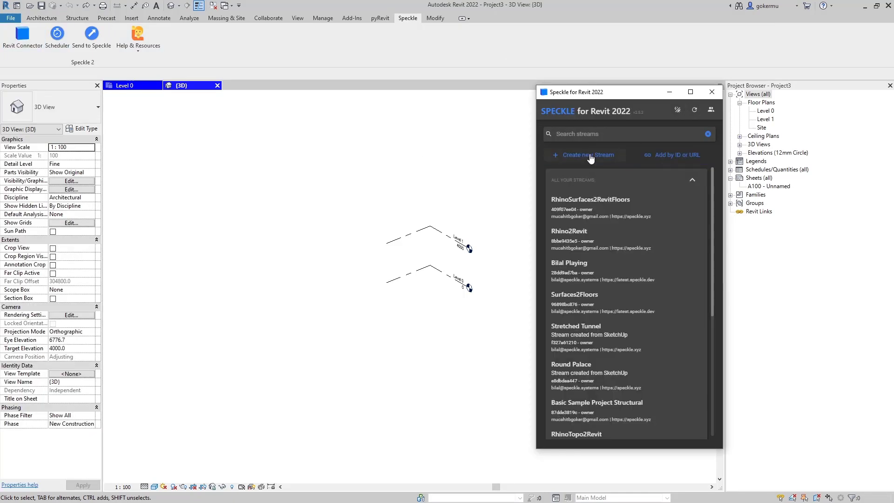
pyautogui.click(613, 208)
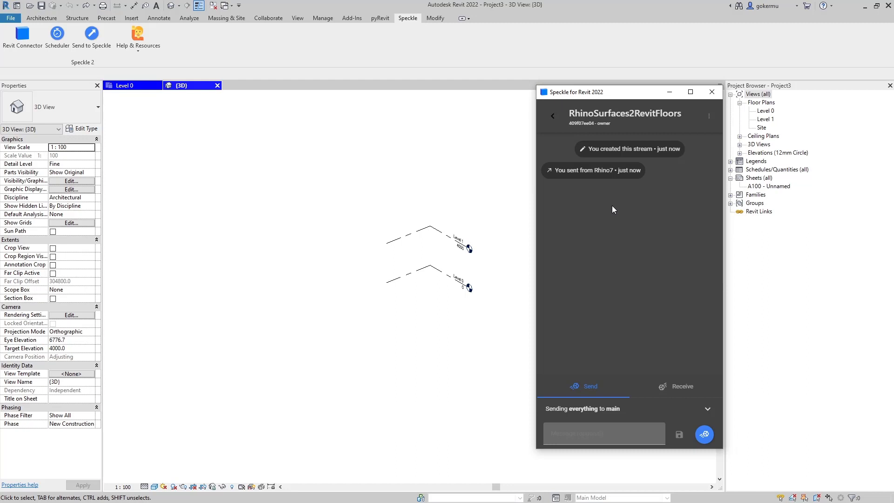
pyautogui.click(672, 387)
pyautogui.click(632, 411)
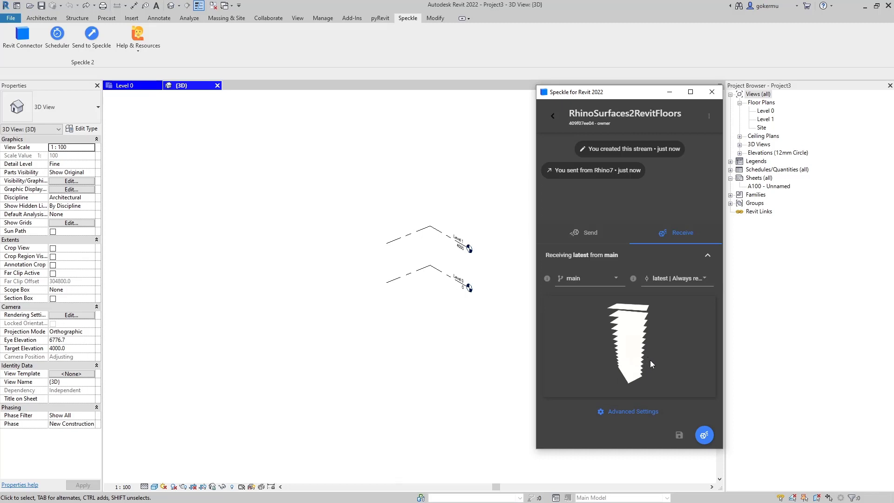
pyautogui.click(703, 434)
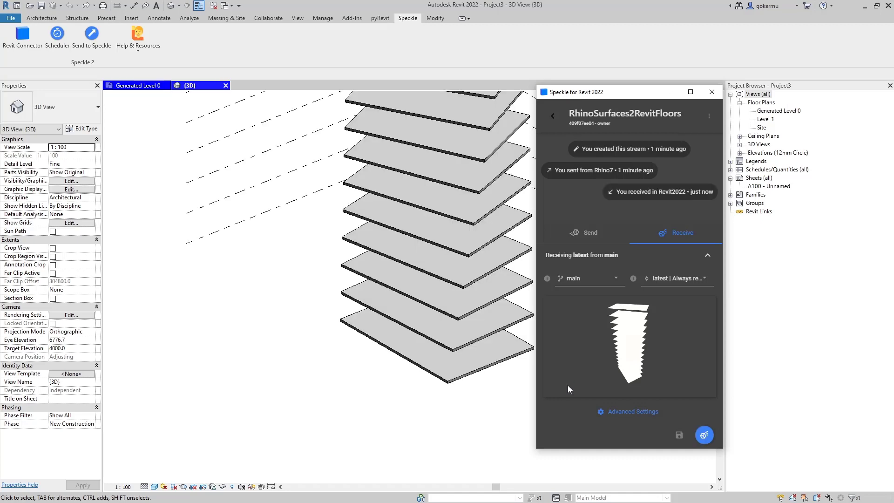
# - Orbit around the received tower, then select a level and the top floor
pyautogui.scroll(-3, 429, 326)
pyautogui.keyDown('shift'); pyautogui.moveTo(429, 327); pyautogui.dragTo(432, 265, button='middle'); pyautogui.keyUp('shift')
pyautogui.moveTo(492, 225); pyautogui.dragTo(477, 249, button='middle')
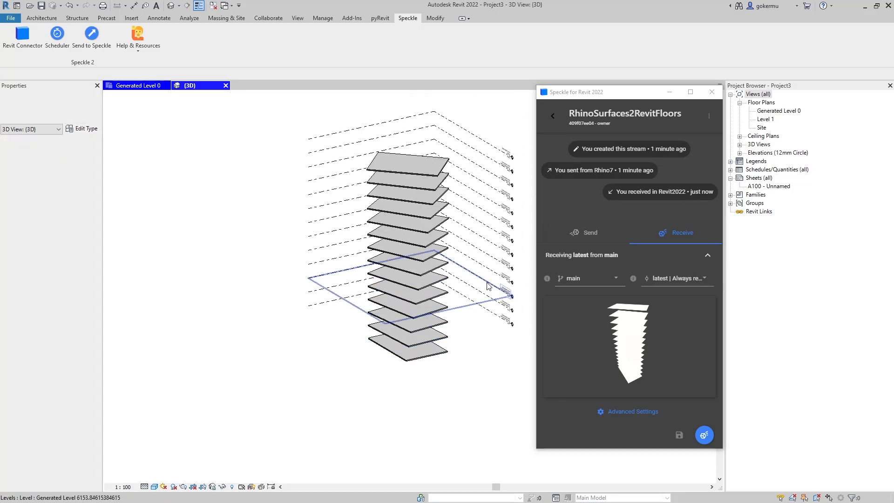
pyautogui.scroll(2, 494, 150)
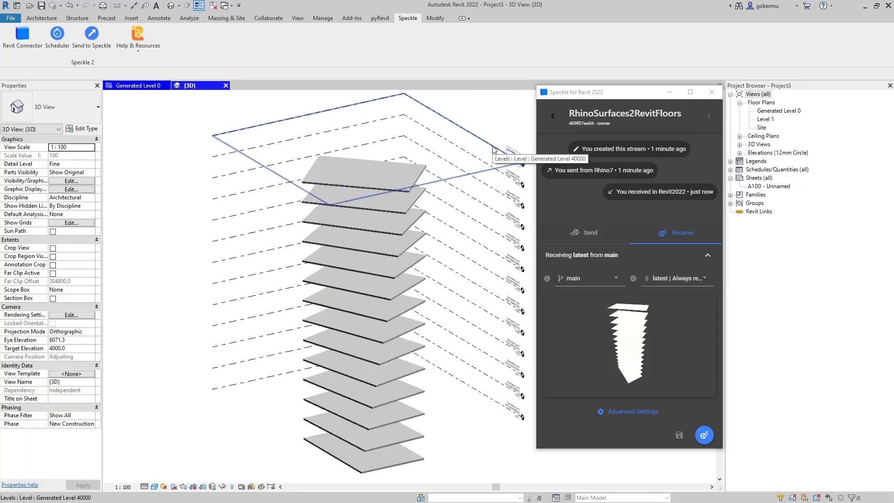
pyautogui.click(494, 150)
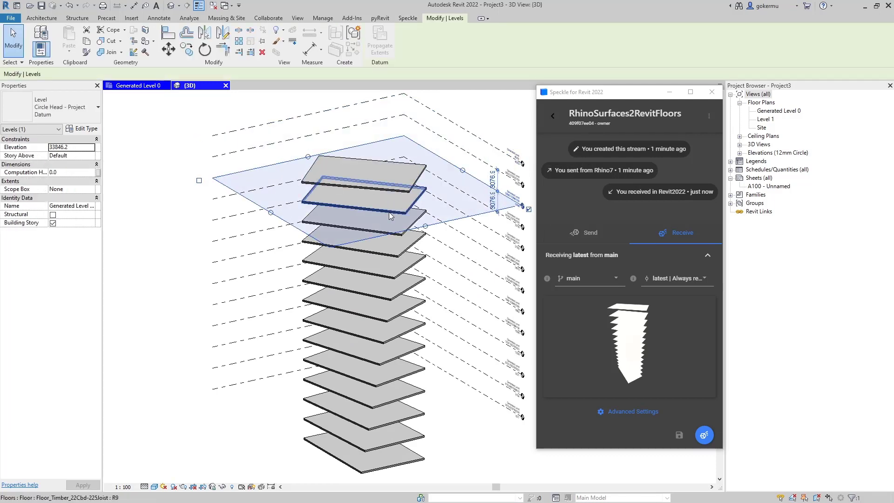
pyautogui.click(321, 180)
# - Enter and exit the top floor's boundary sketch, then deselect it
pyautogui.scroll(2, 321, 181)
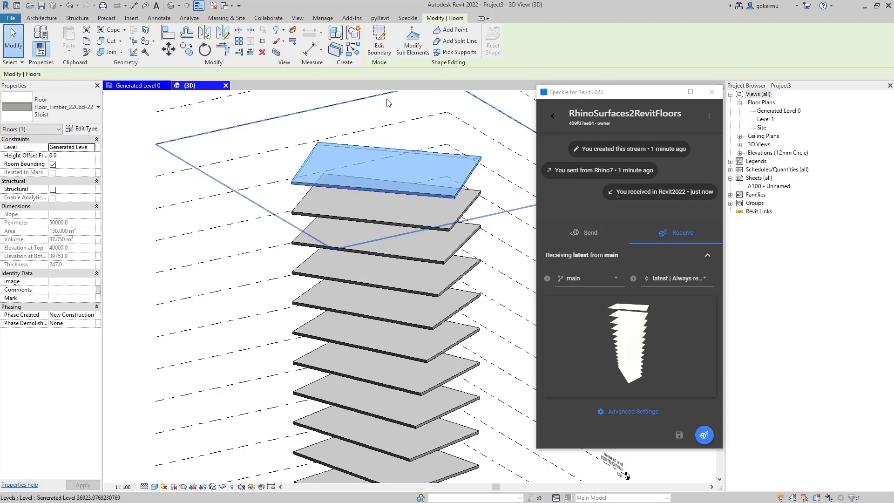
pyautogui.click(379, 45)
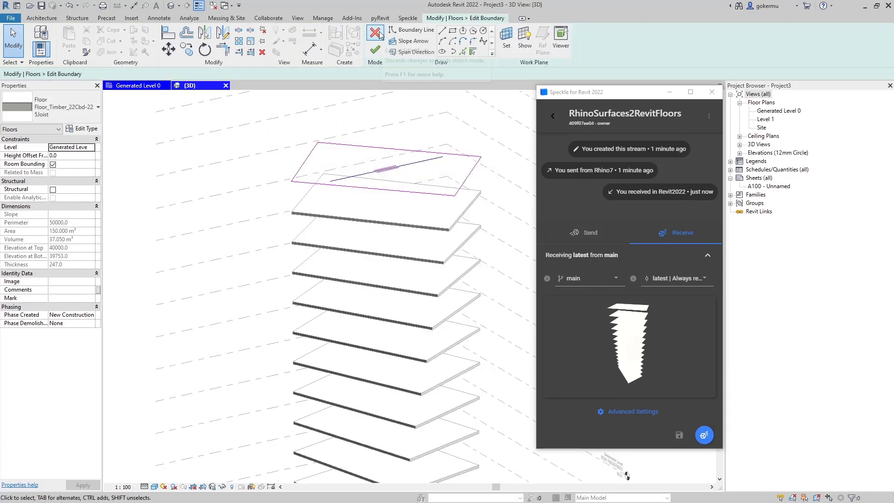
pyautogui.click(375, 49)
pyautogui.click(219, 208)
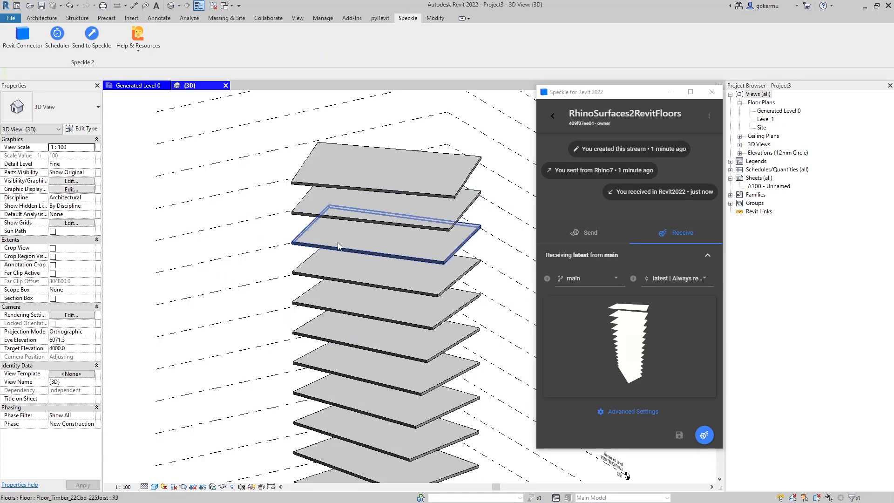
# - Back in Rhino, draw a rectangular box base at the centre of the floor outlines
pyautogui.hotkey('alt', 'Tab')
pyautogui.click(219, 327)
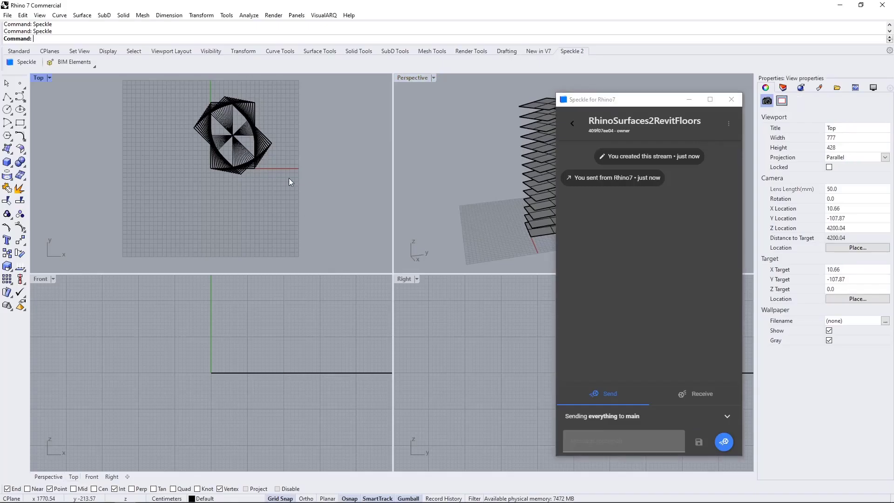
pyautogui.scroll(6, 279, 177)
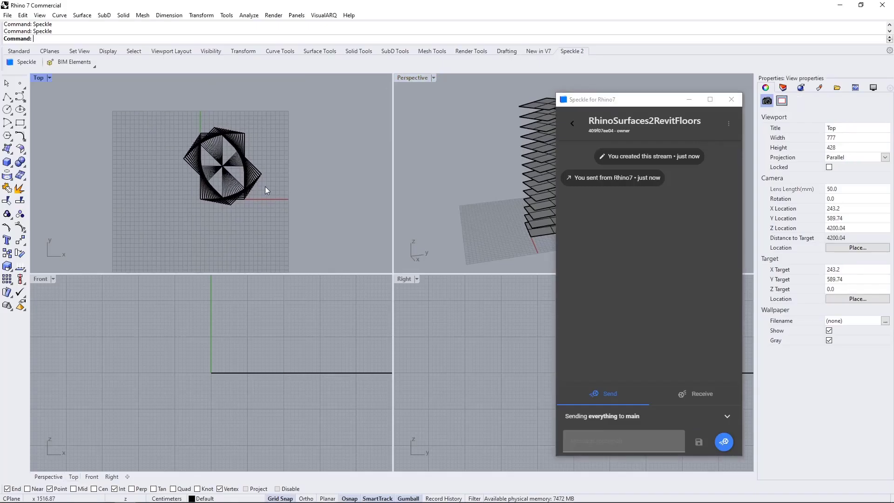
pyautogui.click(7, 162)
pyautogui.scroll(2, 172, 158)
pyautogui.click(176, 150)
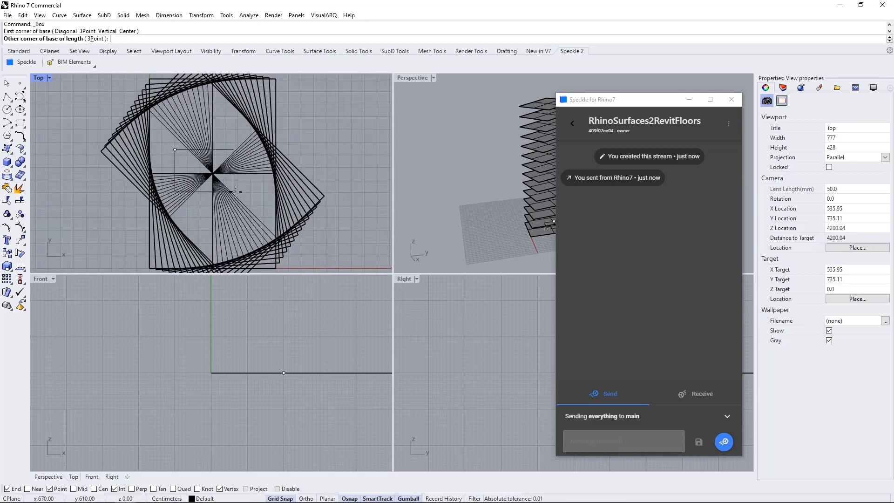
pyautogui.click(248, 196)
# - Extrude the box taller than the tower and shift it below the lowest floor
pyautogui.scroll(-3, 499, 138)
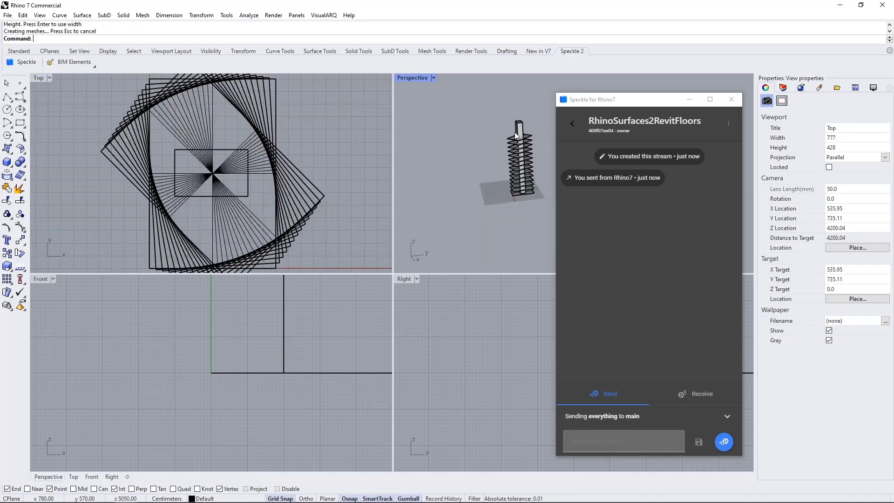
pyautogui.scroll(2, 515, 132)
pyautogui.click(526, 138)
pyautogui.scroll(1, 527, 139)
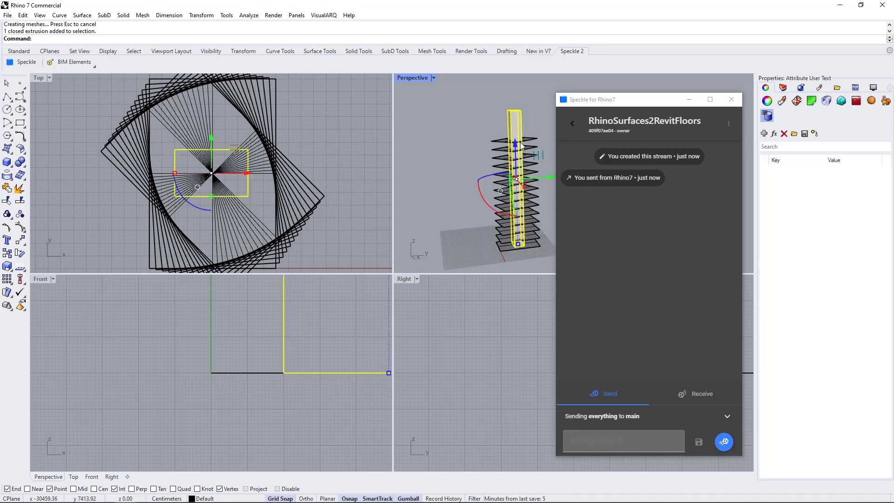
pyautogui.moveTo(516, 138); pyautogui.dragTo(517, 153)
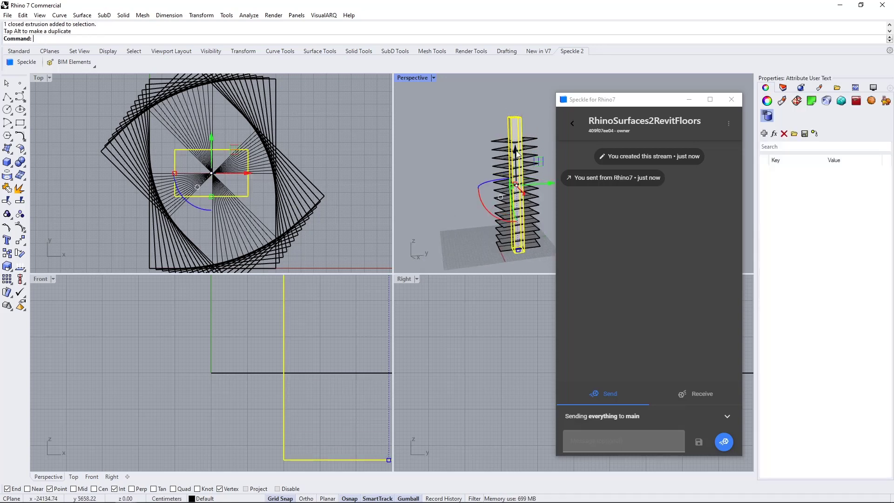
pyautogui.keyDown('shift'); pyautogui.moveTo(544, 230); pyautogui.dragTo(523, 208, button='right'); pyautogui.keyUp('shift')
pyautogui.click(529, 207)
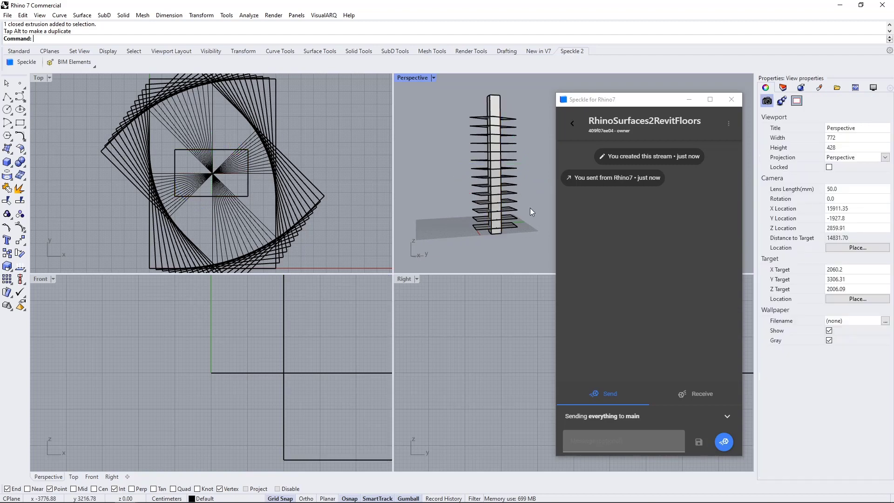
# - Split all the floor surfaces using the tall box as the cutter
pyautogui.write('split')
pyautogui.press('Return')
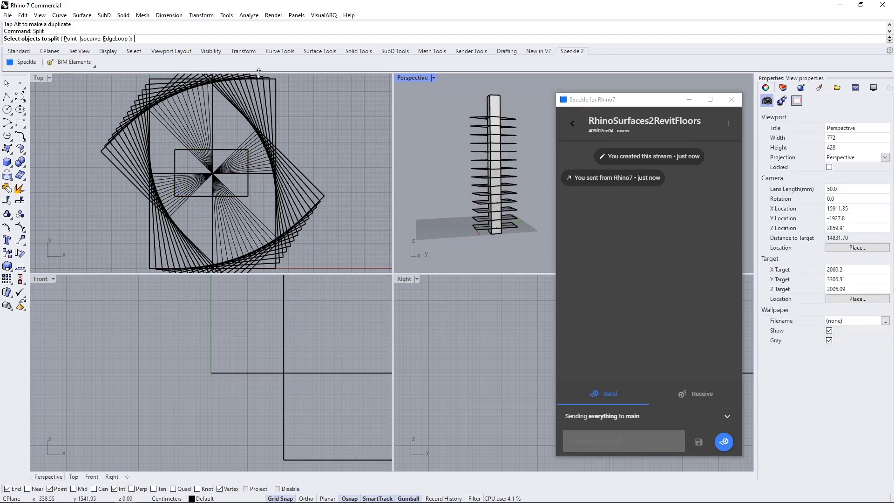
pyautogui.moveTo(527, 104); pyautogui.dragTo(508, 248)
pyautogui.press('Return')
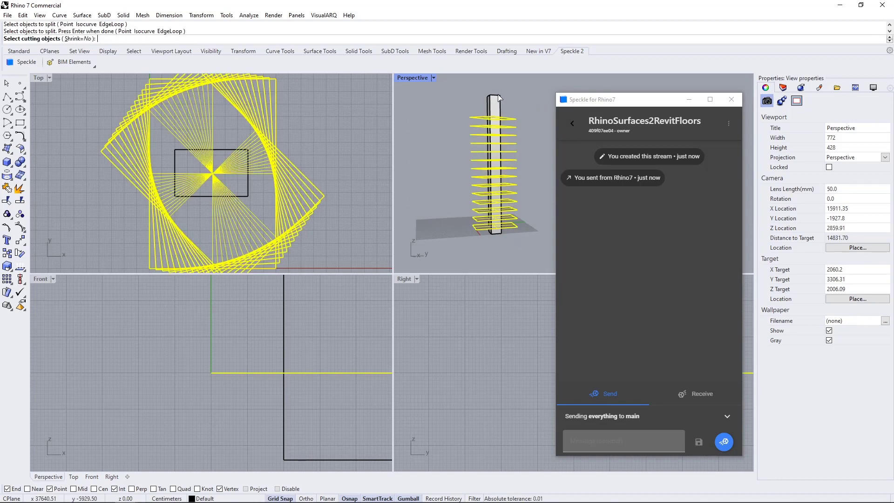
pyautogui.click(505, 106)
pyautogui.press('Return')
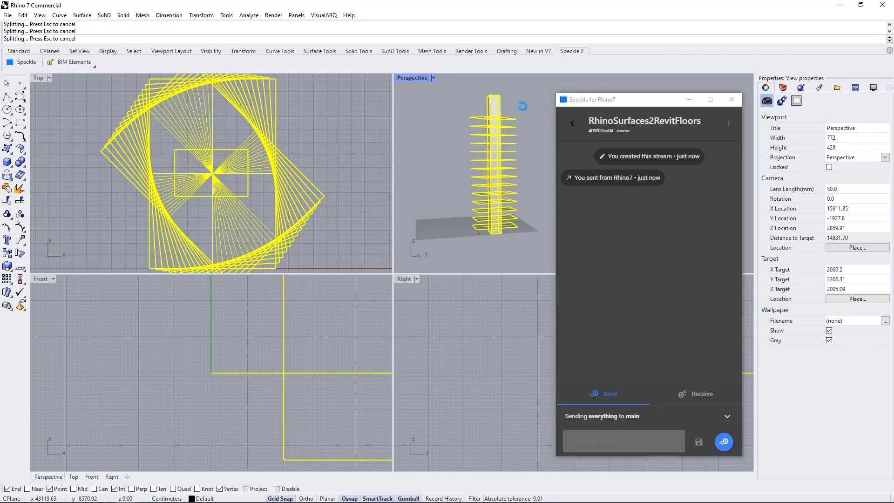
# - Delete the tall box and select the 14 central cut-out pieces
pyautogui.click(493, 102)
pyautogui.press('Delete')
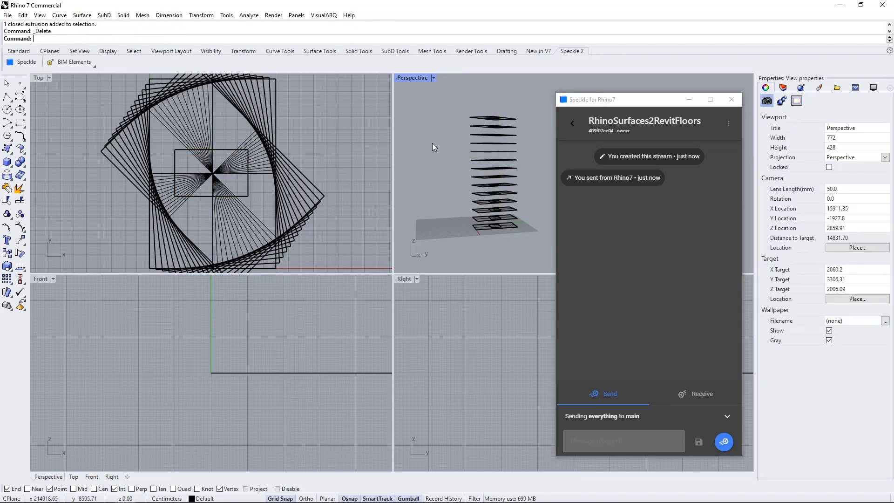
pyautogui.moveTo(82, 110); pyautogui.dragTo(269, 221)
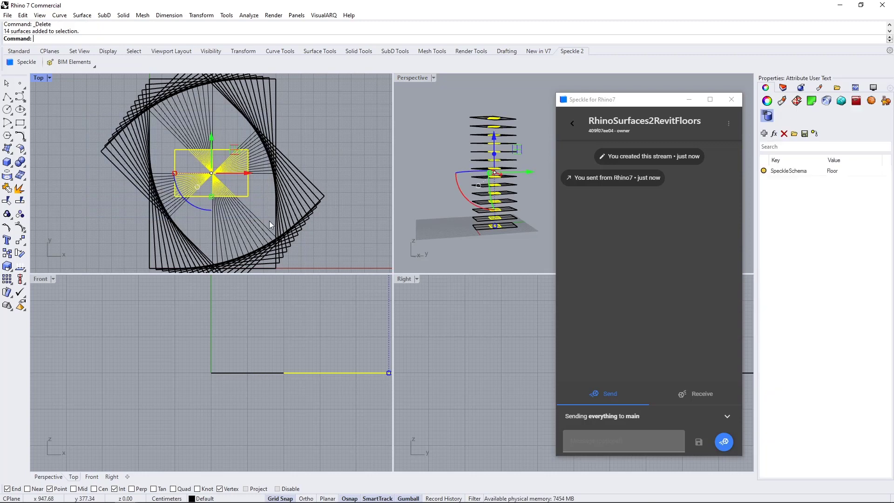
pyautogui.click(269, 220)
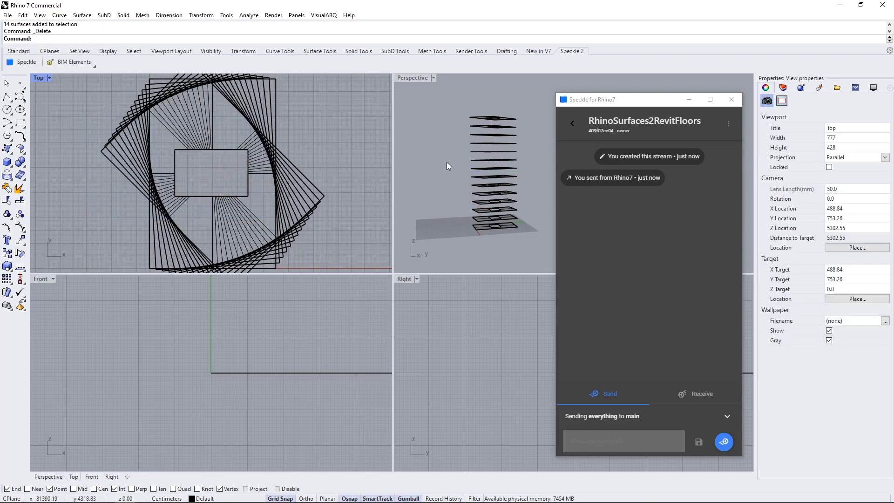
pyautogui.moveTo(446, 162); pyautogui.dragTo(452, 144, button='right')
# - Maximize Perspective, check the slab openings, and send the floors to RhinoSurfaces2RevitFloors via Speckle
pyautogui.doubleClick(413, 77)
pyautogui.scroll(3, 225, 213)
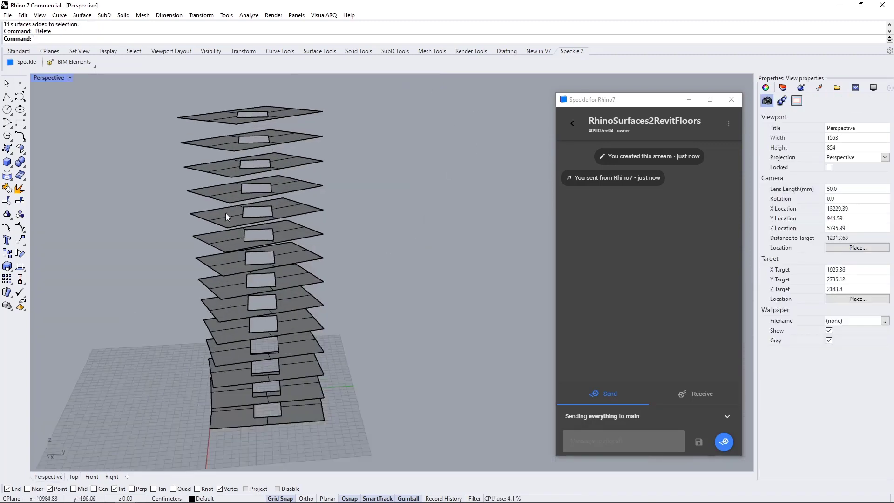
pyautogui.moveTo(301, 244); pyautogui.dragTo(362, 234, button='right')
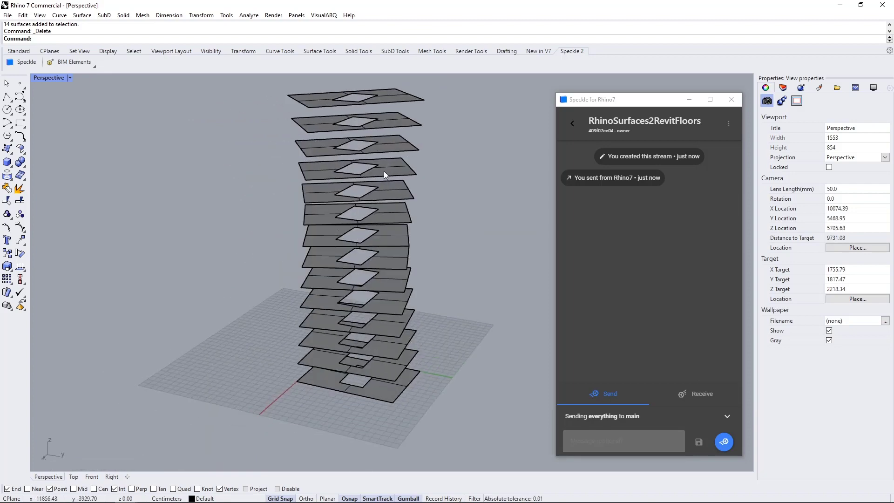
pyautogui.scroll(-2, 373, 356)
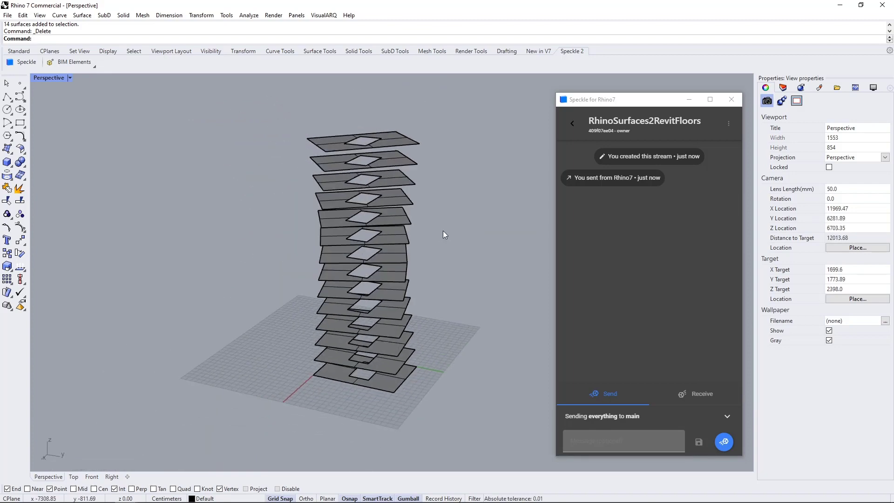
pyautogui.click(724, 442)
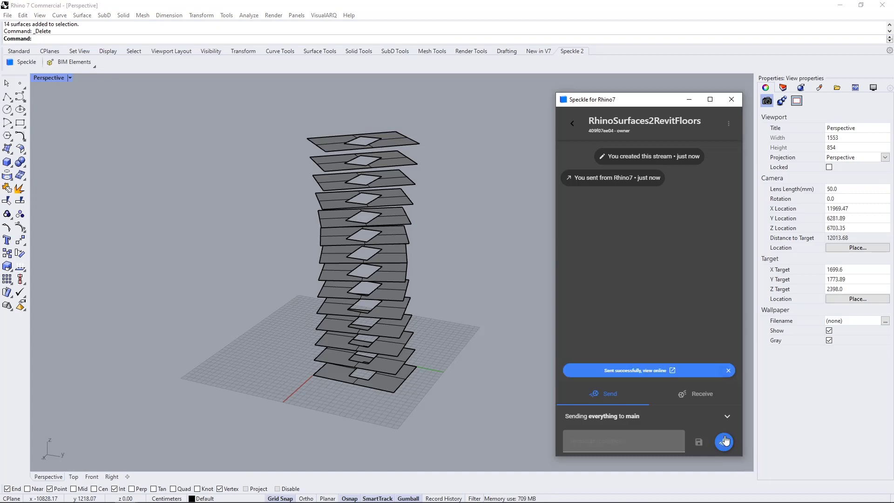
# - Switch to Revit and receive the latest version of the RhinoSurfaces2RevitFloors stream
pyautogui.hotkey('alt', 'Tab')
pyautogui.click(589, 223)
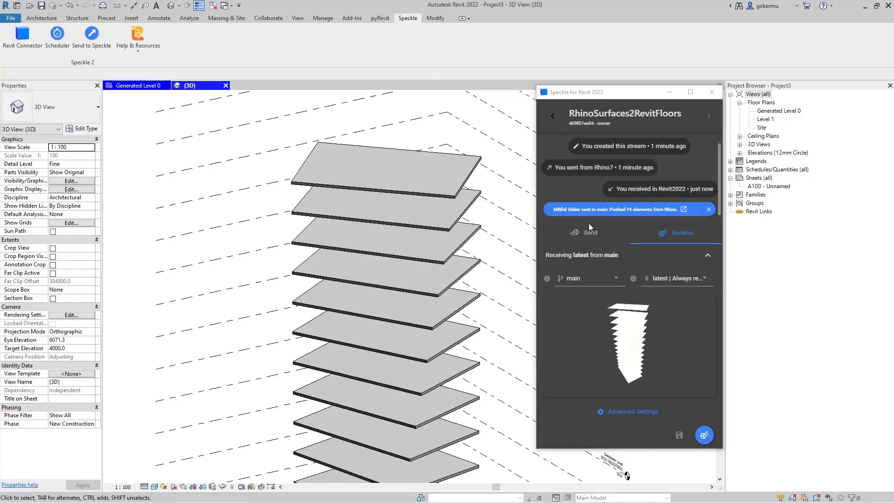
pyautogui.click(706, 438)
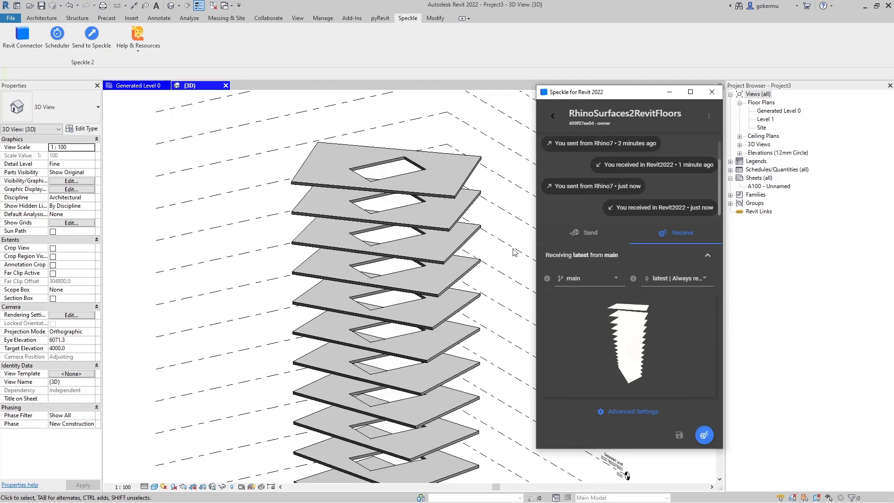
# - Inspect the top floor's opening cut, then zoom to fit the whole tower with ZF
pyautogui.click(380, 162)
pyautogui.scroll(1, 369, 171)
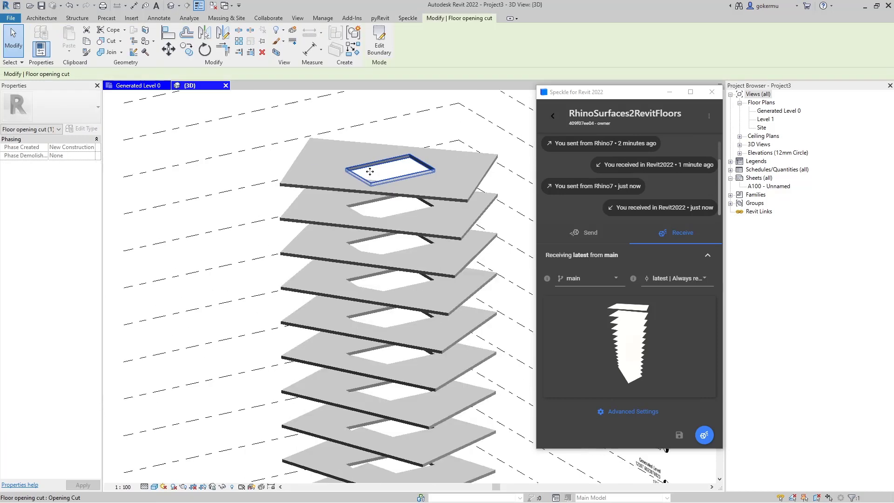
pyautogui.scroll(1, 369, 171)
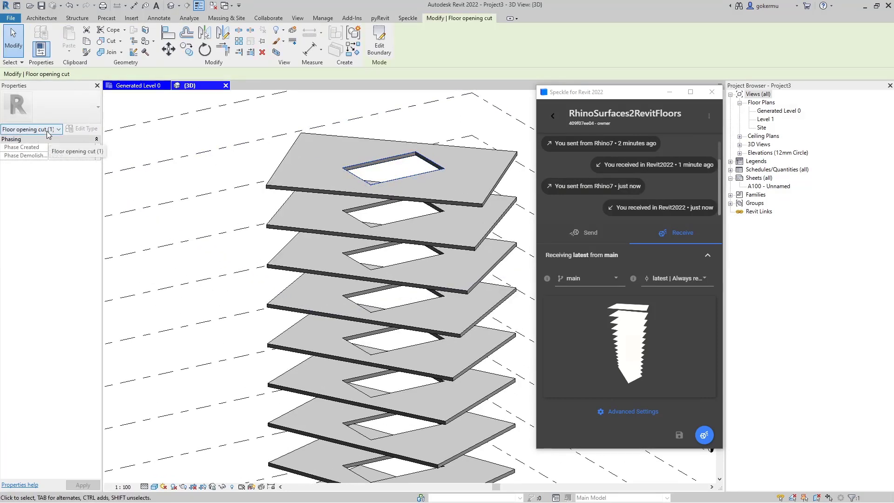
pyautogui.press('Escape')
pyautogui.press('z')
pyautogui.press('f')
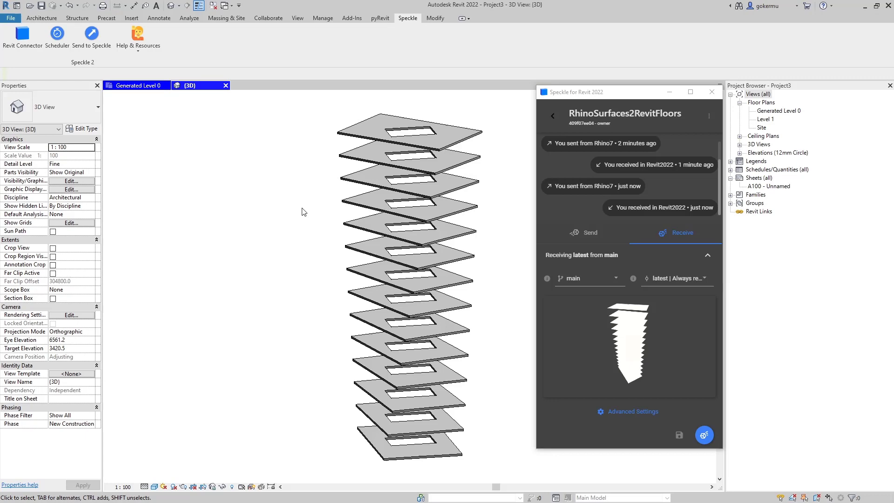
# - Switch from Revit to the Speckle Community page in Opera
pyautogui.hotkey('alt', 'Tab')
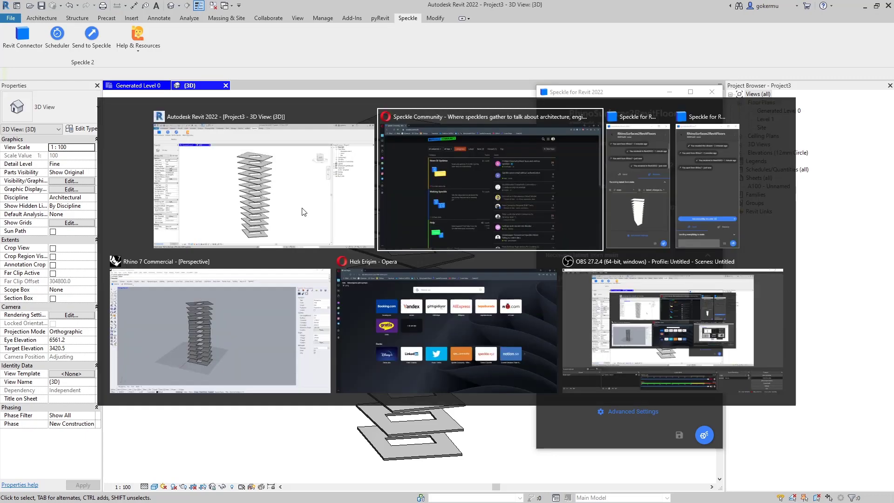